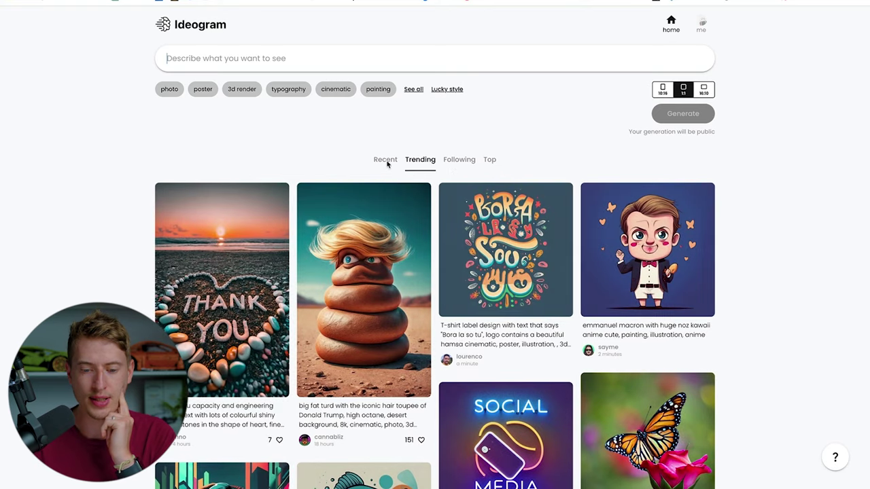
# - Browse the Recent, Trending, Following and Top feeds, ending on the Top generations
pyautogui.click(385, 161)
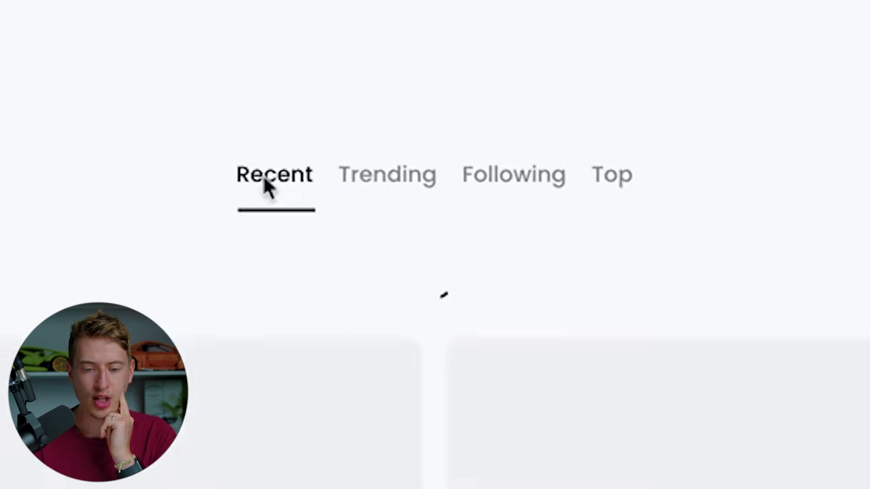
pyautogui.click(419, 162)
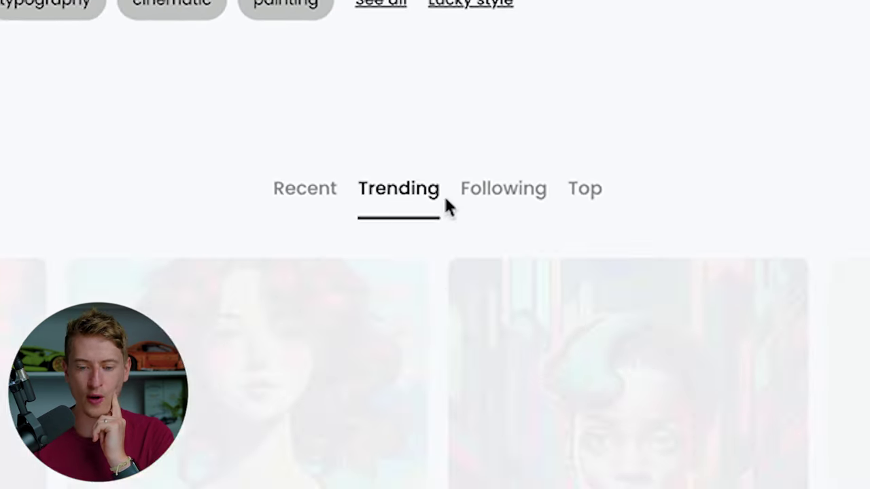
pyautogui.click(503, 204)
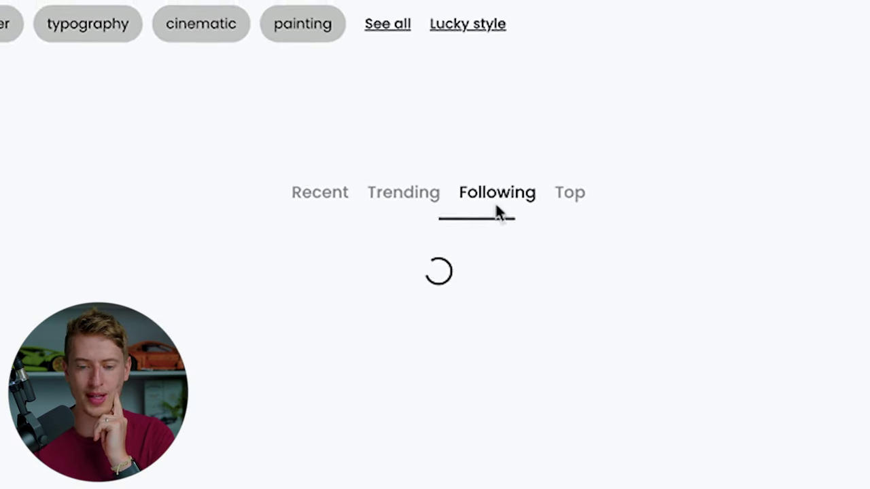
pyautogui.click(599, 197)
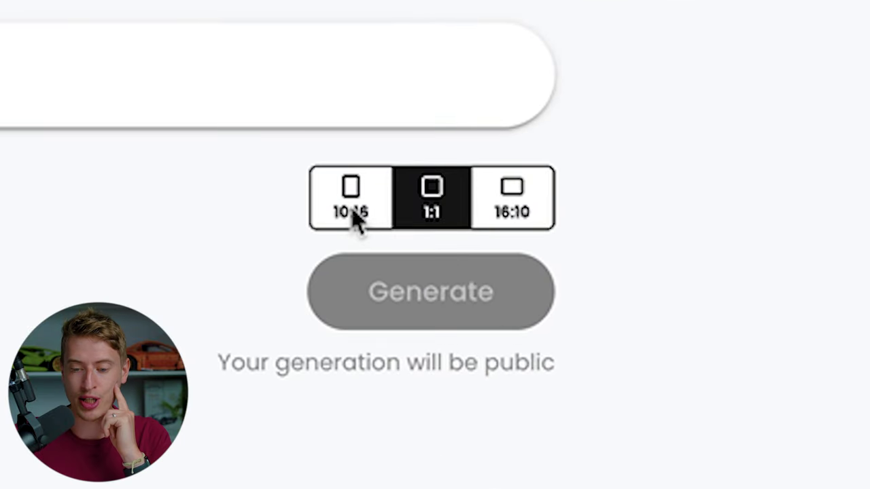
# - Try the 10:16, 1:1 and 16:10 aspect ratios, leaving portrait 10:16 selected
pyautogui.click(351, 207)
pyautogui.click(434, 199)
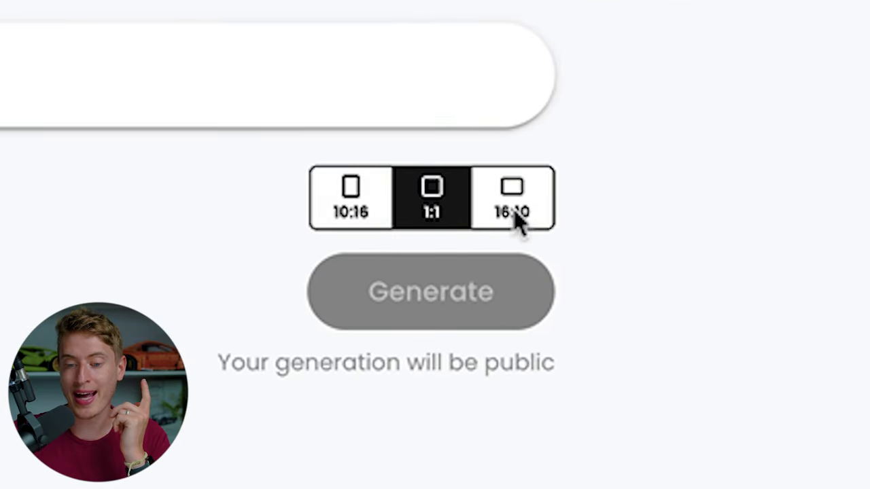
pyautogui.click(515, 212)
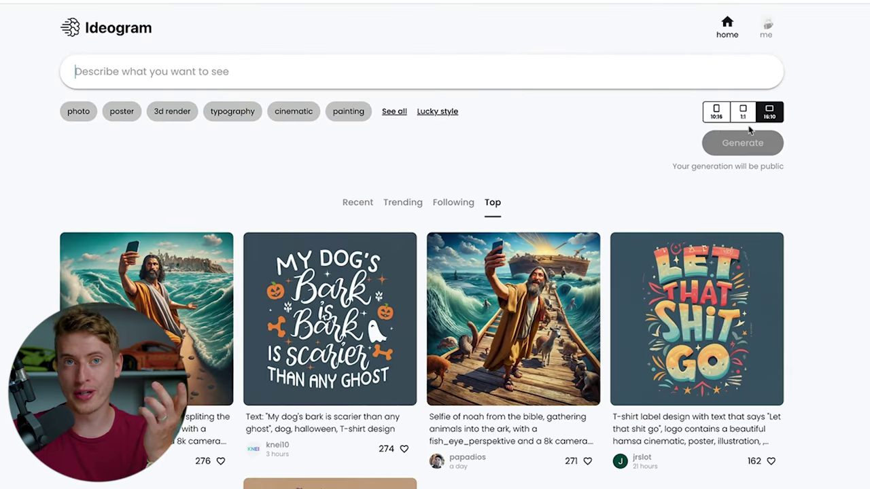
pyautogui.click(720, 117)
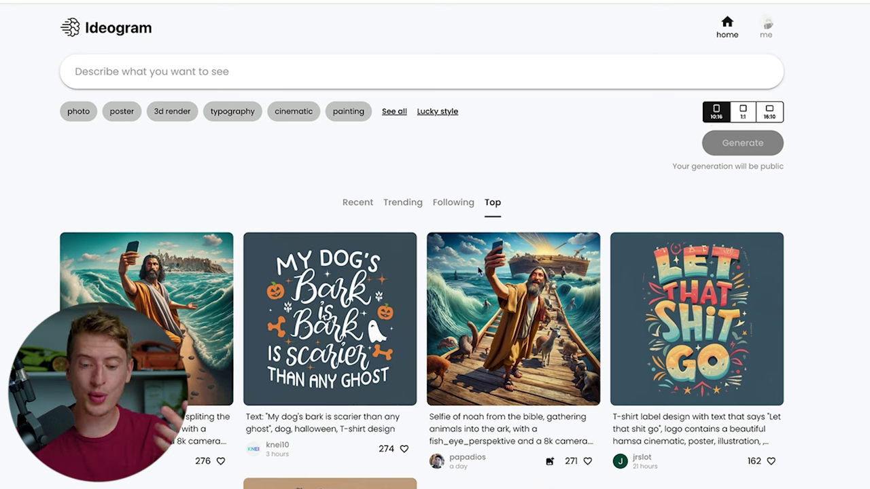
pyautogui.scroll(-1, 421, 306)
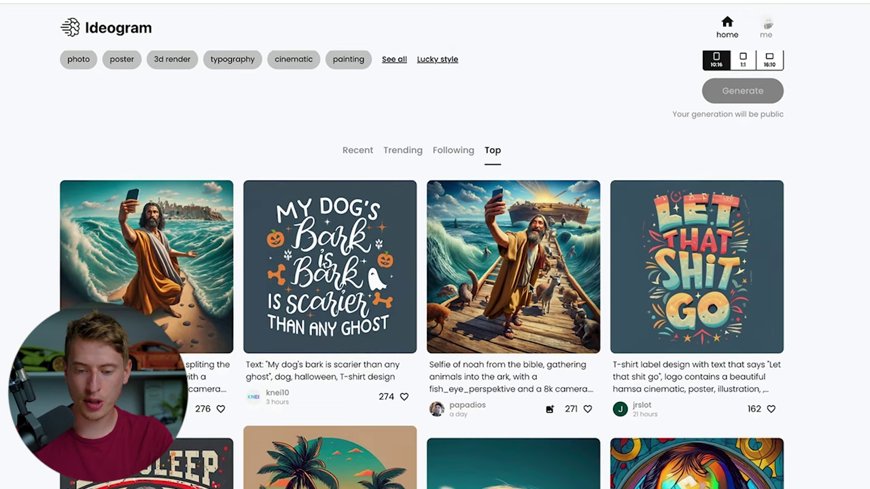
pyautogui.click(529, 289)
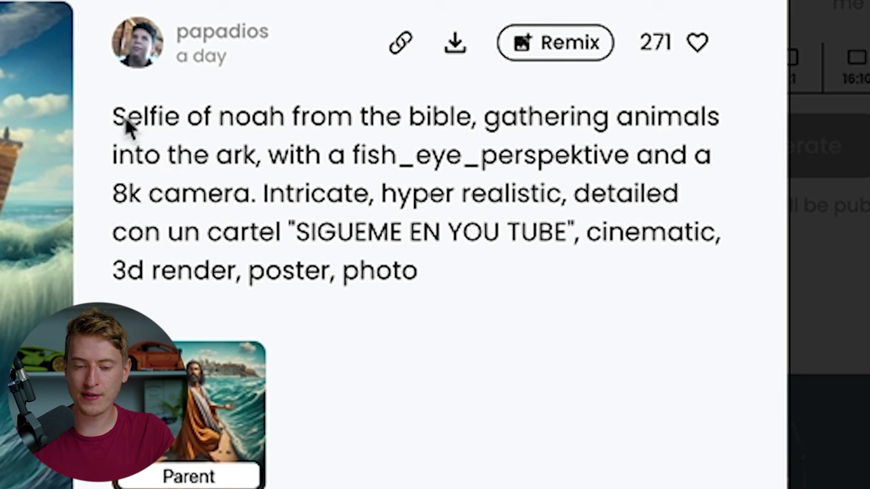
pyautogui.moveTo(121, 114); pyautogui.dragTo(340, 187)
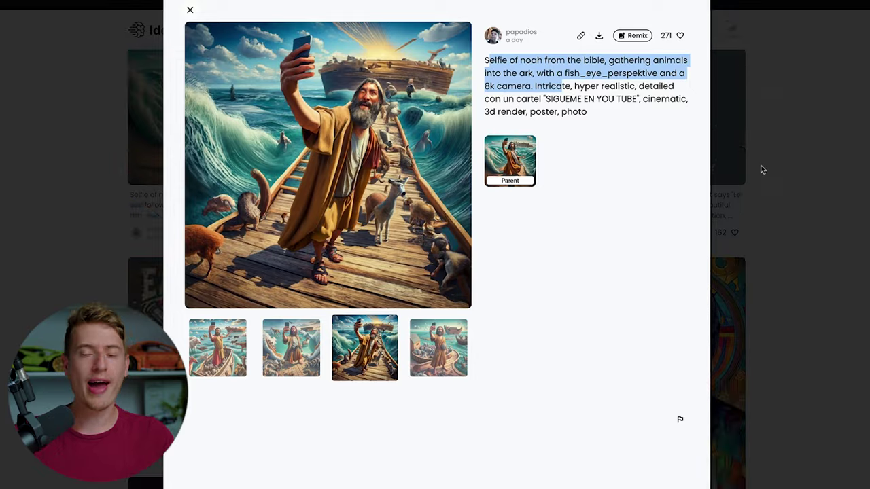
pyautogui.click(762, 169)
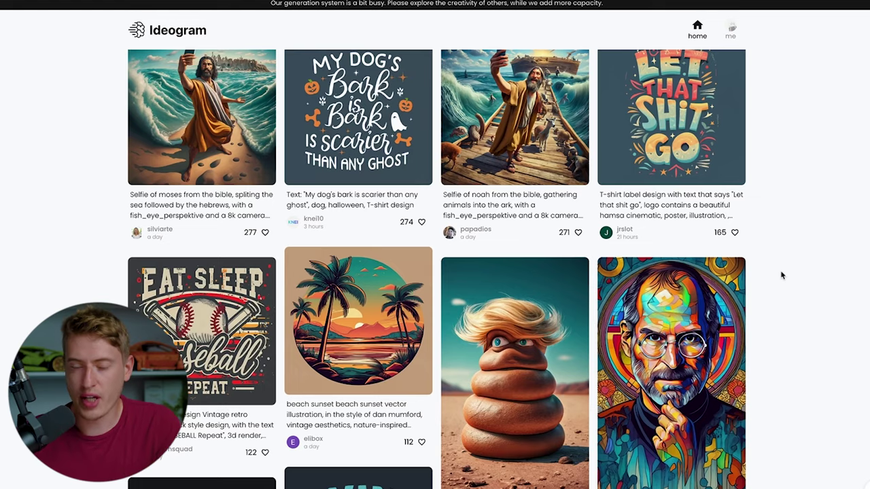
pyautogui.scroll(1, 781, 274)
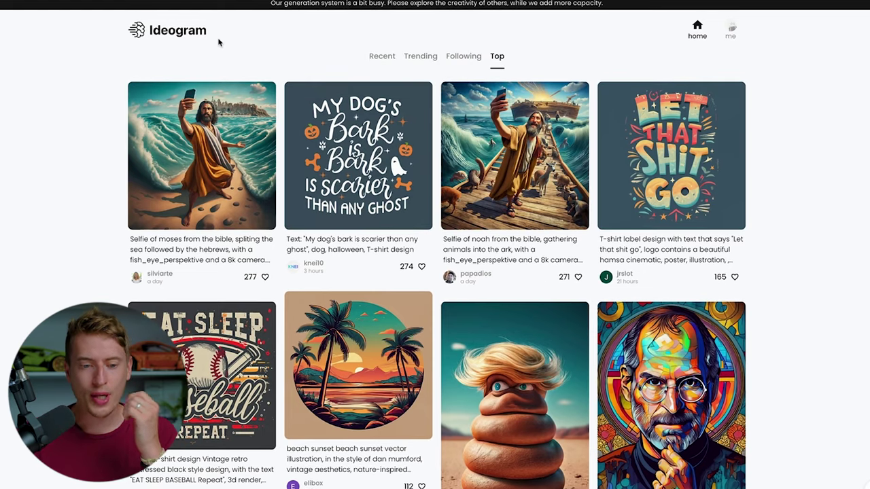
# - Return to the home page and add the cinematic, poster and 3d render styles
pyautogui.click(181, 31)
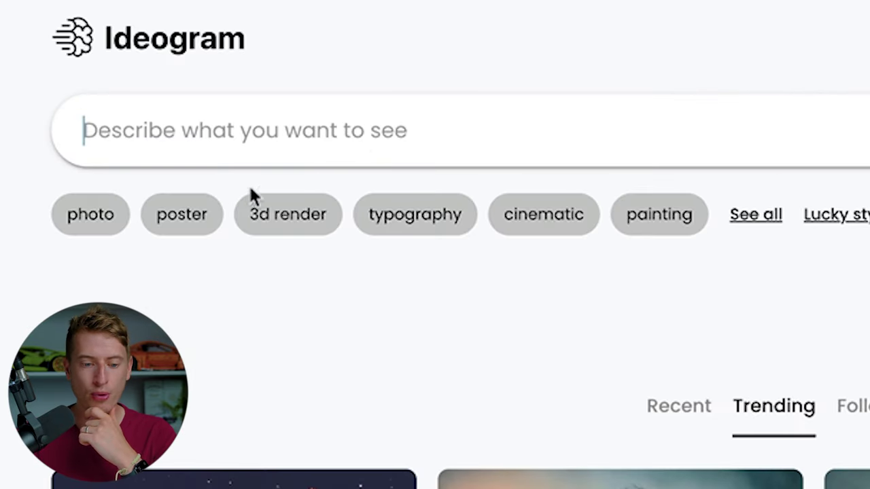
pyautogui.click(758, 223)
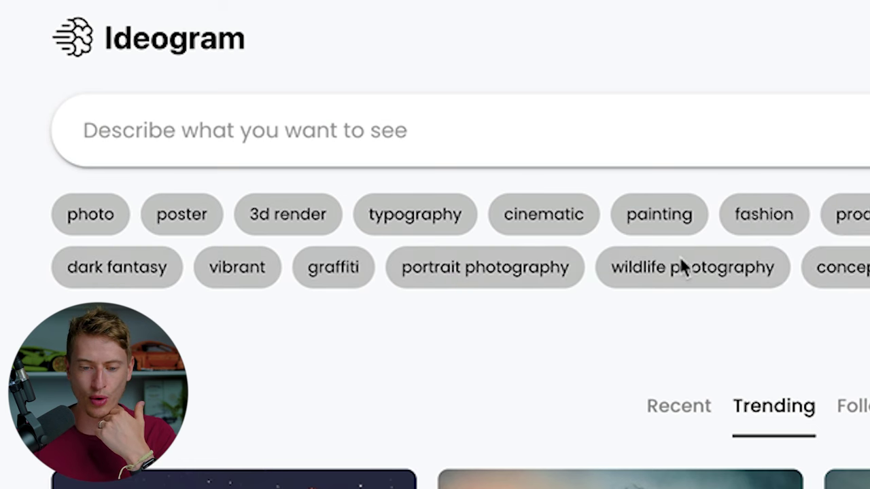
pyautogui.click(578, 230)
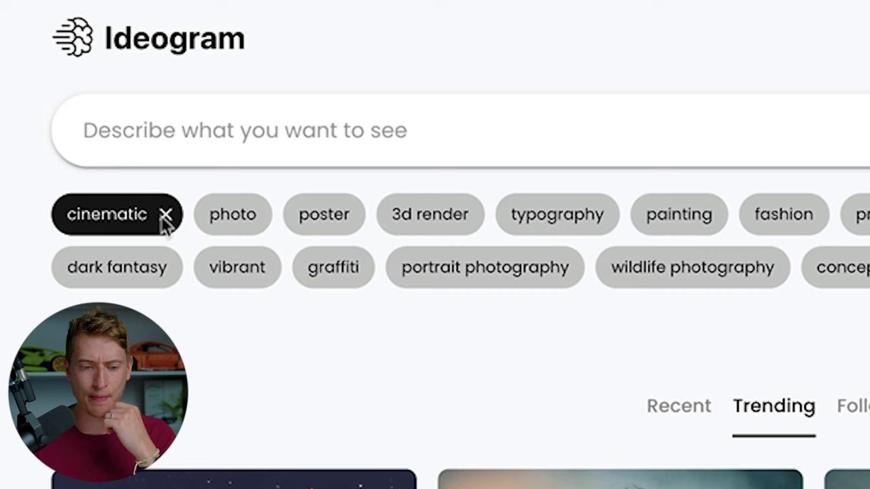
pyautogui.click(310, 222)
pyautogui.click(421, 222)
# - Enter the prompt a design that says "hello how are you" and add the typography style
pyautogui.click(448, 148)
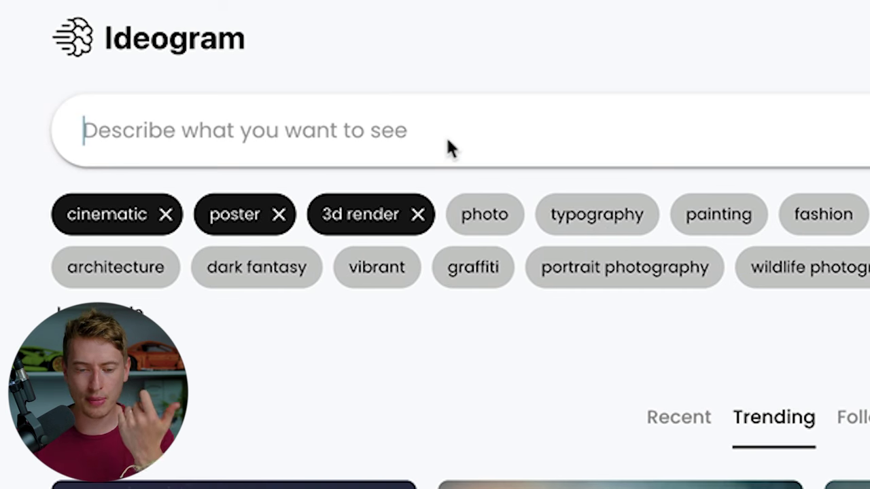
pyautogui.write('a desig')
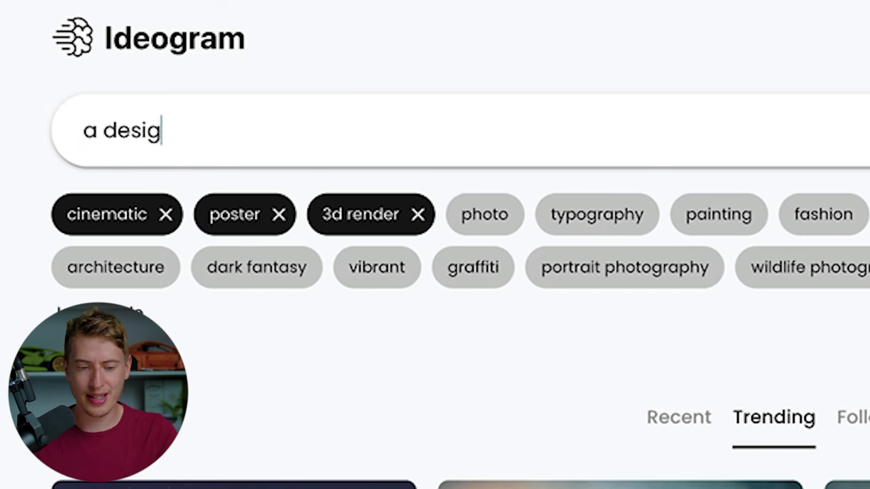
pyautogui.write('n that says ')
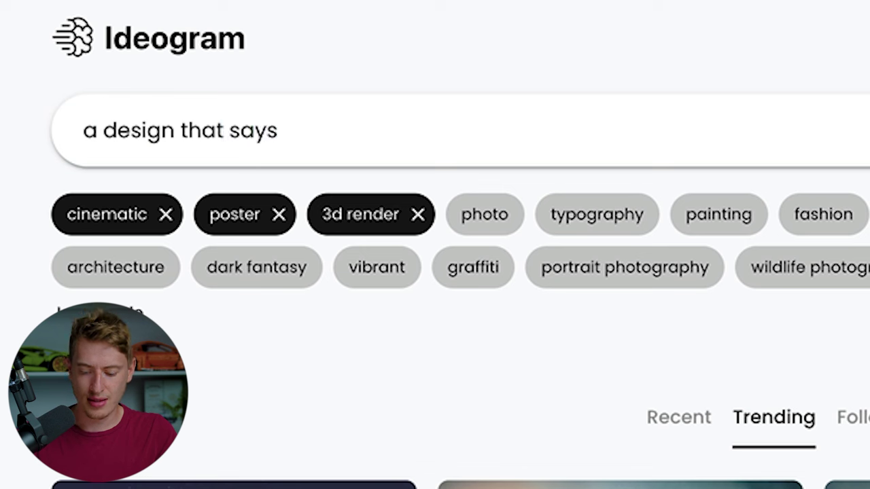
pyautogui.write('"hello')
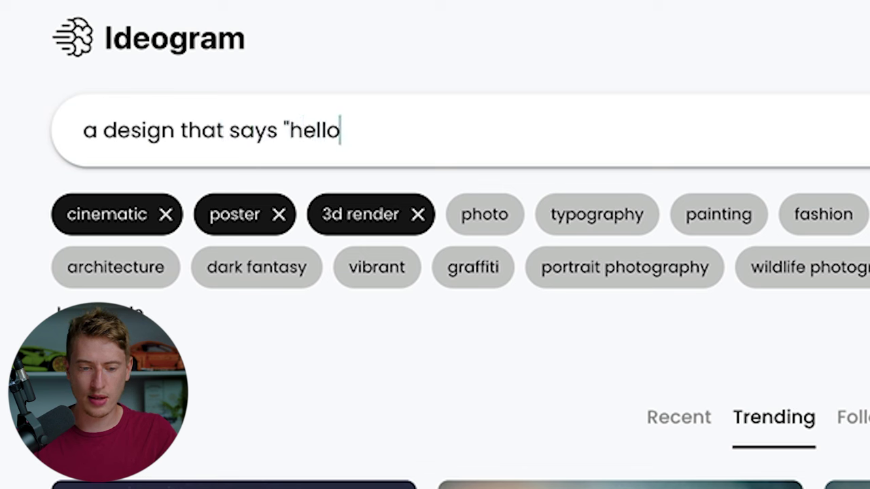
pyautogui.write(' how are you"')
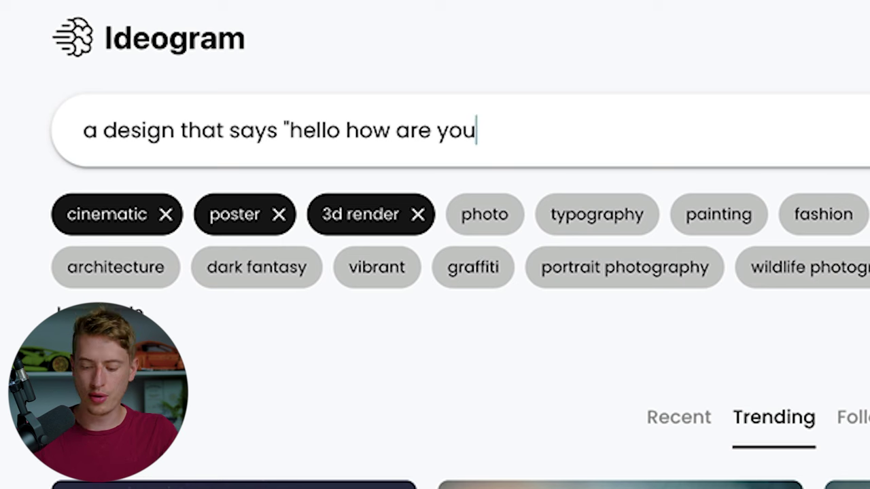
pyautogui.click(576, 217)
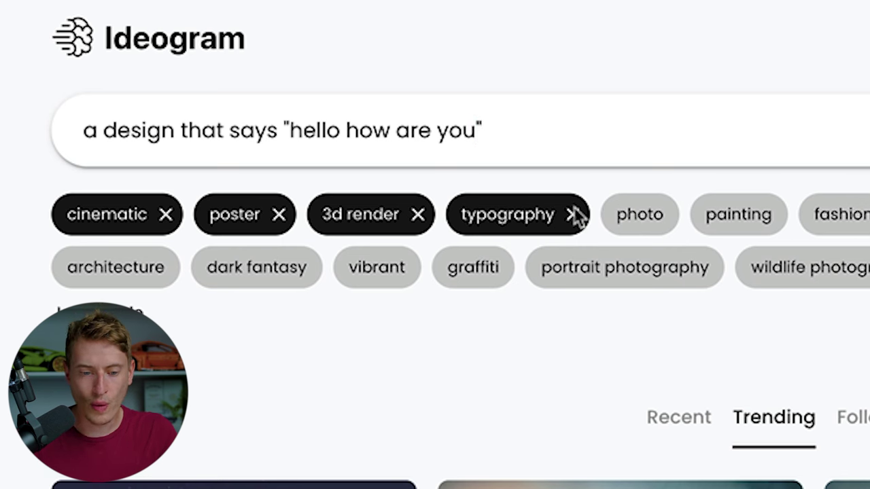
# - Generate four 'hello how are you' designs and review each one enlarged
pyautogui.click(632, 299)
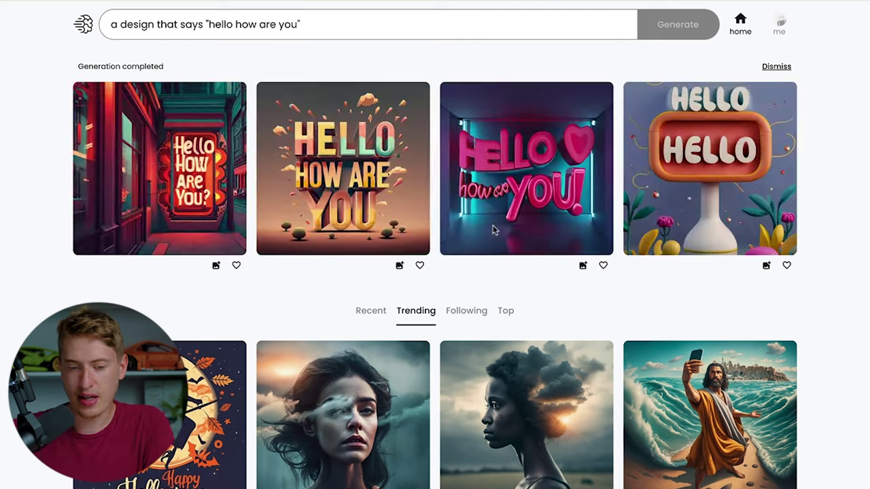
pyautogui.click(229, 141)
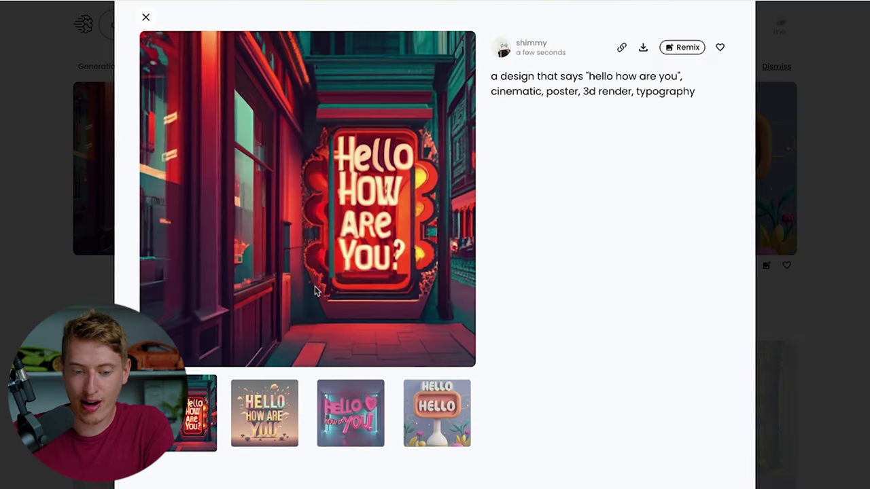
pyautogui.click(267, 394)
pyautogui.click(342, 422)
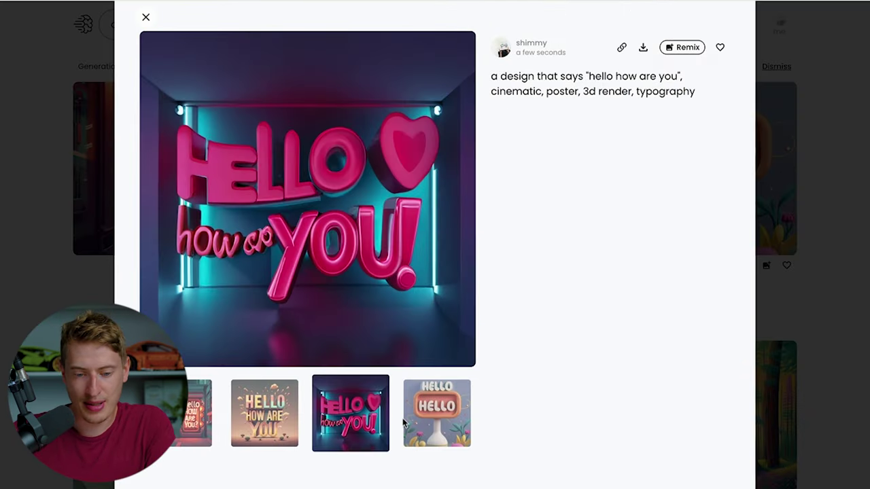
pyautogui.click(411, 424)
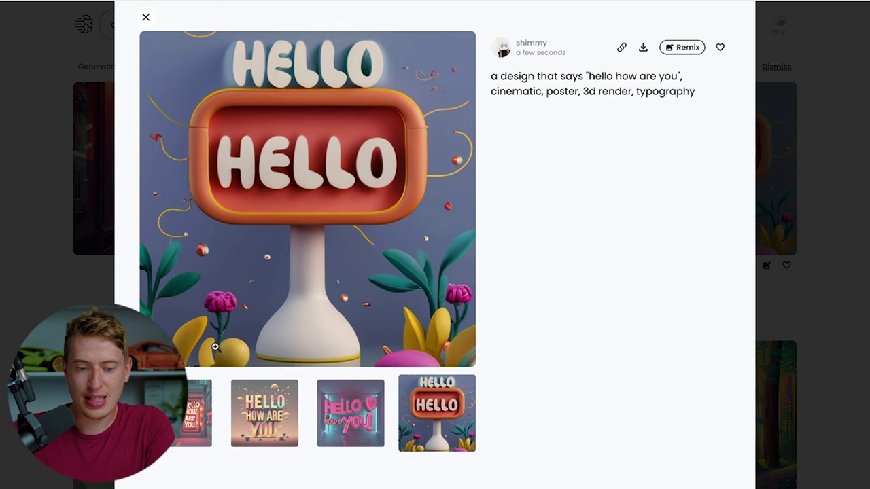
pyautogui.click(44, 290)
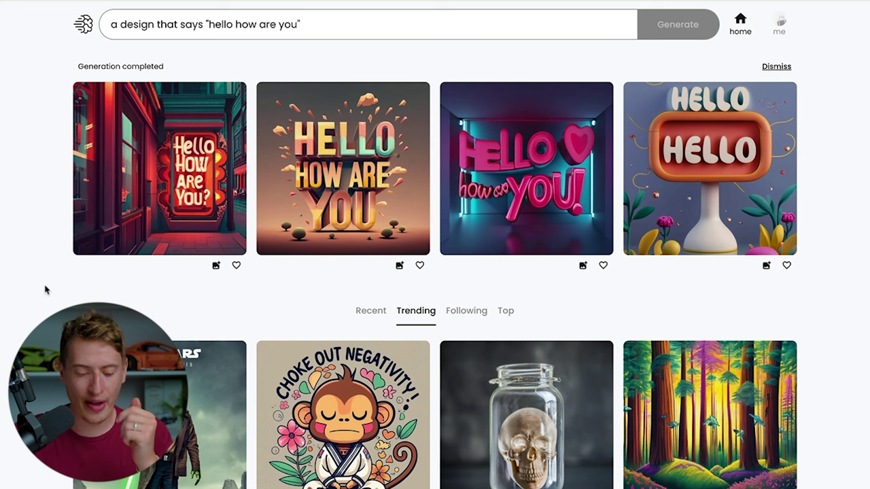
pyautogui.scroll(-1, 435, 268)
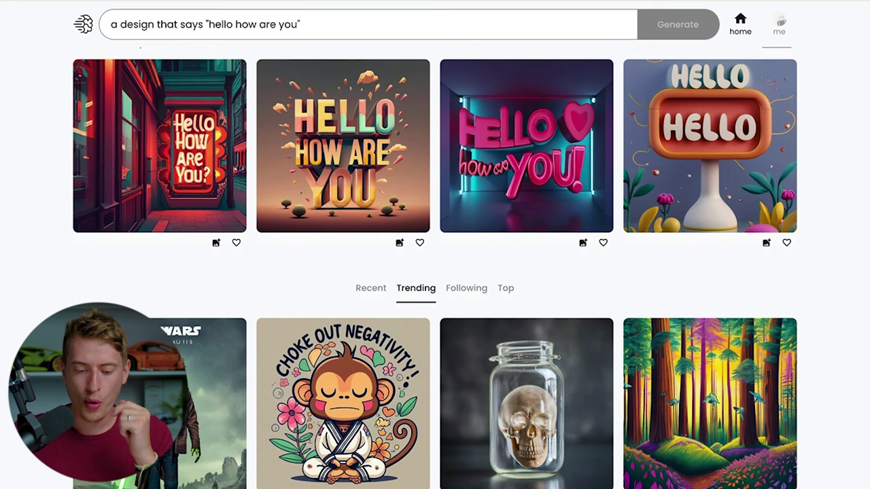
# - Open the Choke Out Negativity monkey sticker, read its prompt, and remix it
pyautogui.click(306, 417)
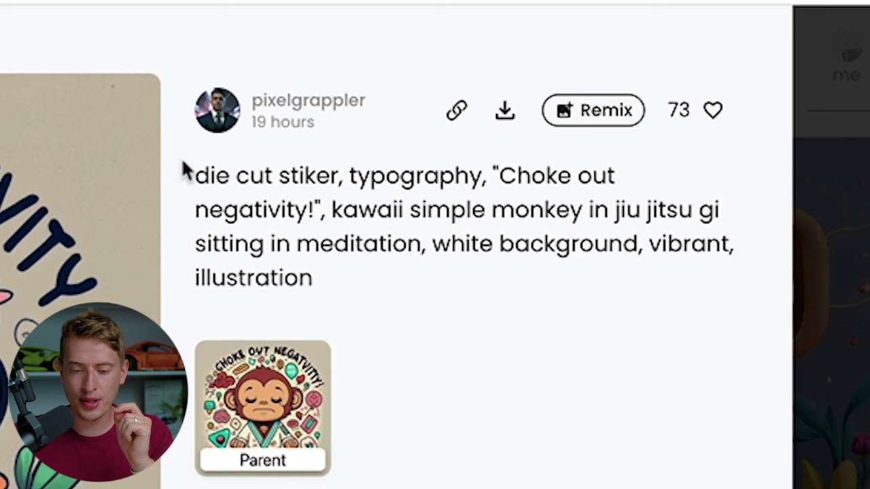
pyautogui.moveTo(497, 76); pyautogui.dragTo(549, 83)
pyautogui.moveTo(328, 200); pyautogui.dragTo(401, 246)
pyautogui.click(435, 312)
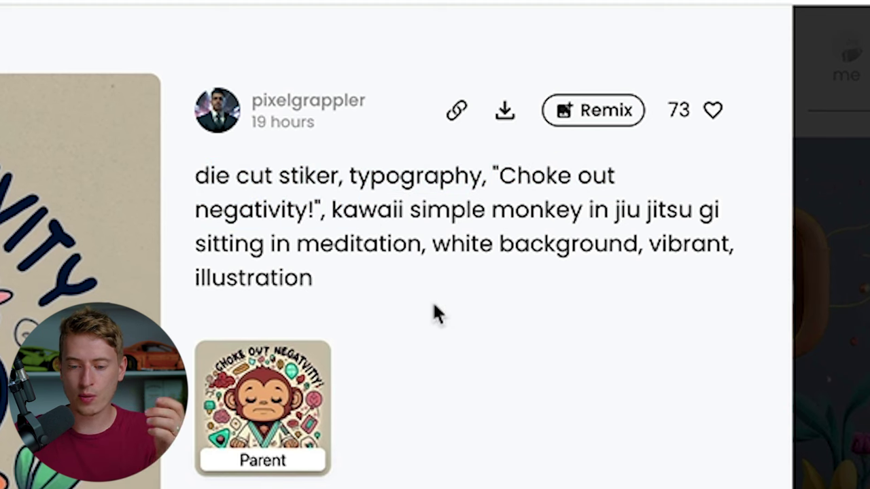
pyautogui.click(600, 110)
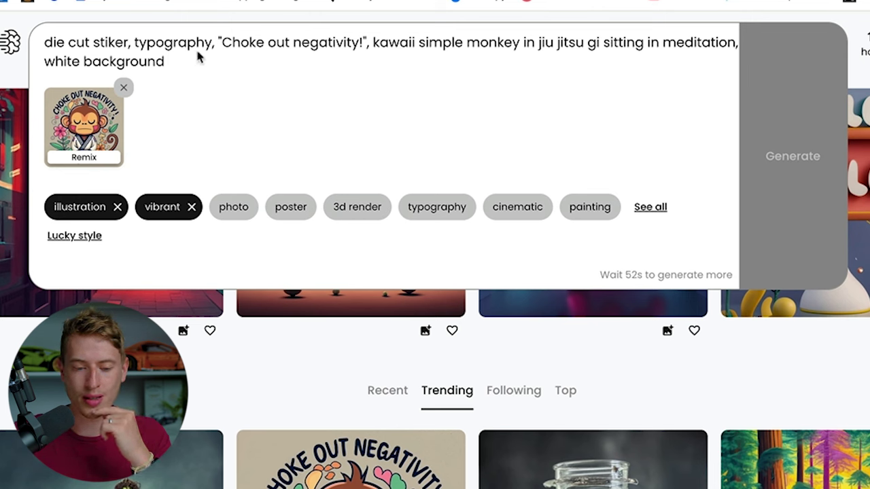
# - Change the sticker text from 'Choke out negativity!' to "we're the best", ignoring the spelling suggestion
pyautogui.moveTo(223, 43); pyautogui.dragTo(365, 42)
pyautogui.write("we're the best")
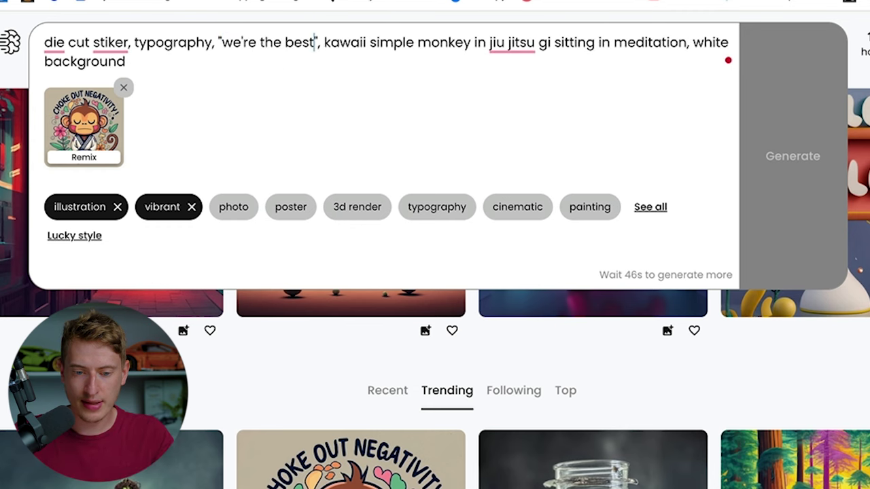
pyautogui.moveTo(502, 51)
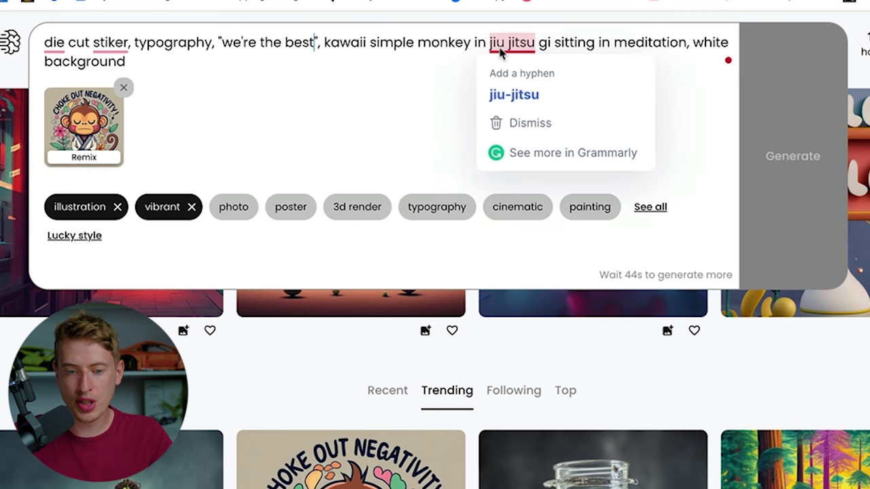
pyautogui.click(333, 61)
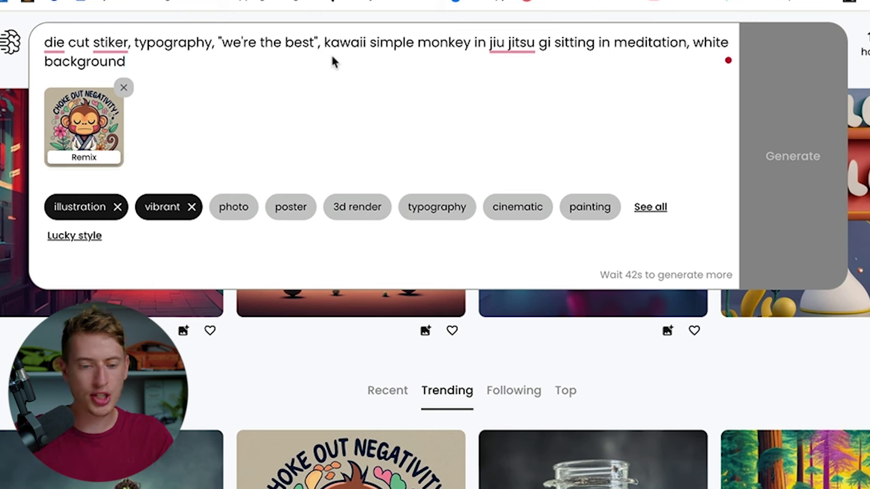
pyautogui.click(692, 72)
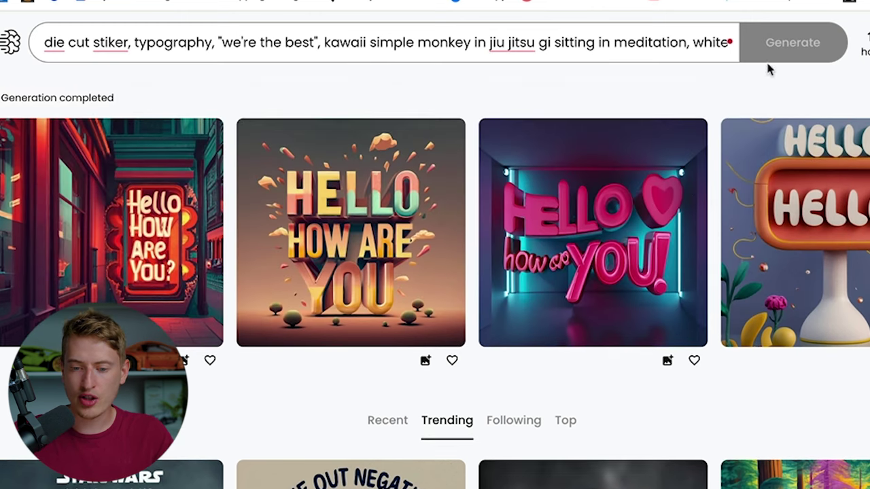
pyautogui.click(680, 43)
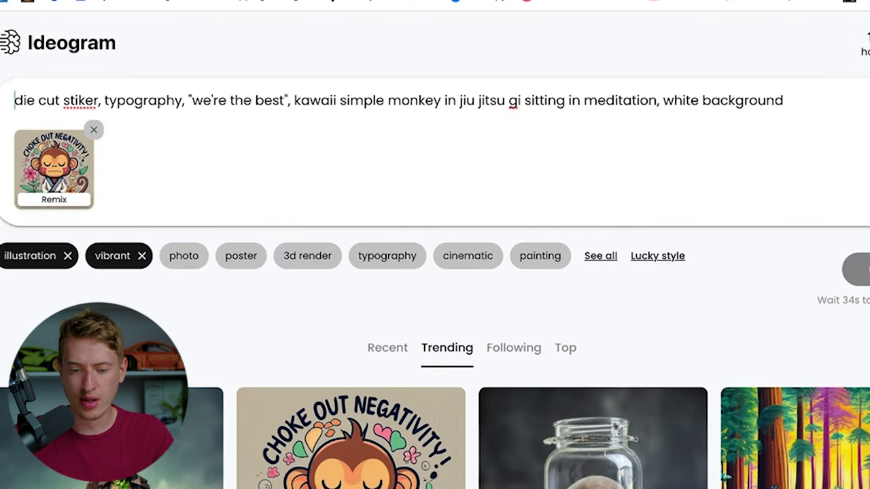
pyautogui.click(696, 238)
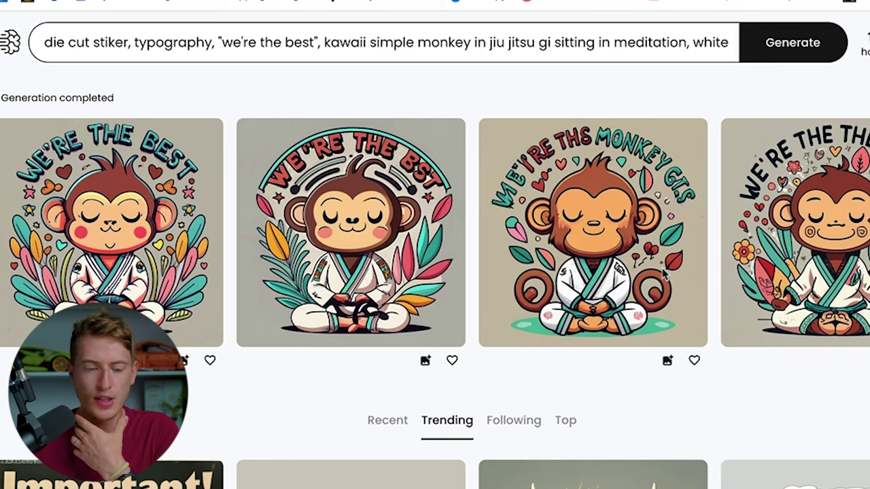
pyautogui.click(666, 213)
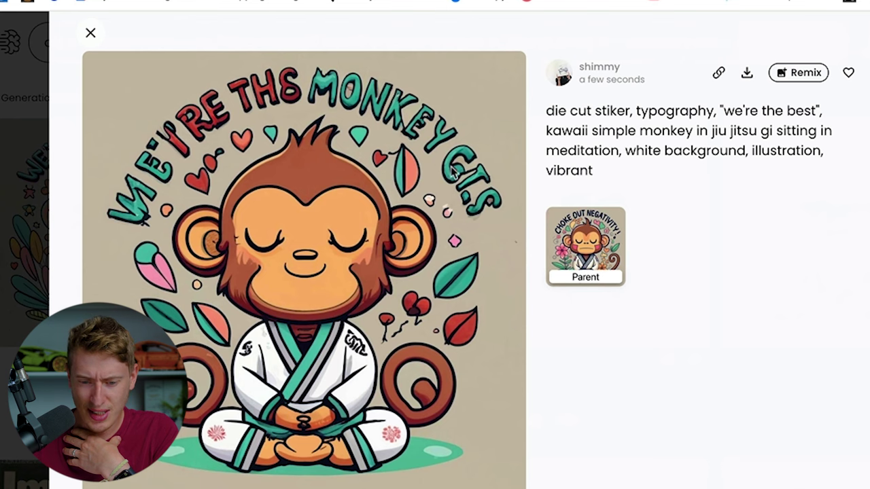
pyautogui.click(71, 219)
pyautogui.click(87, 220)
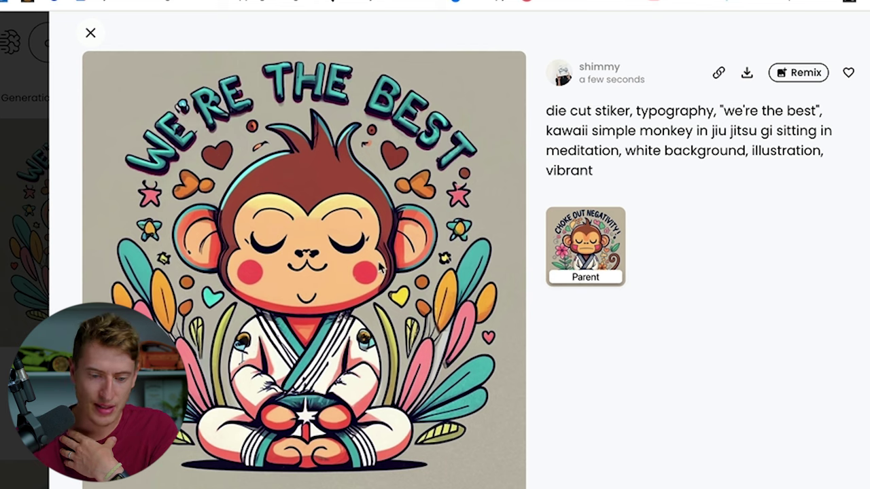
pyautogui.click(2, 333)
pyautogui.click(329, 256)
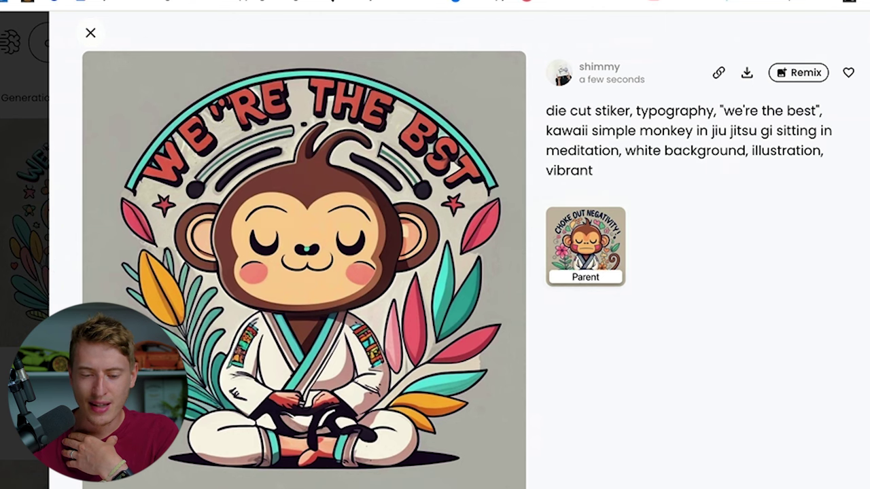
pyautogui.press('Escape')
pyautogui.click(792, 231)
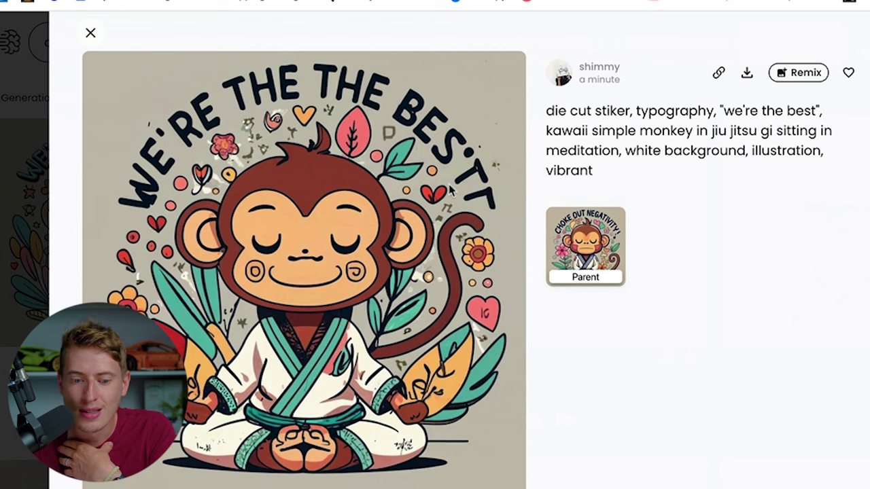
pyautogui.press('Escape')
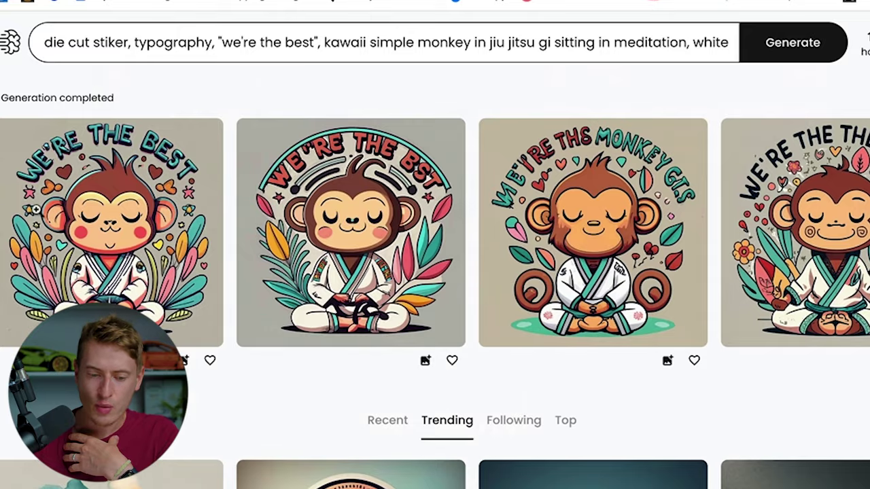
pyautogui.click(75, 235)
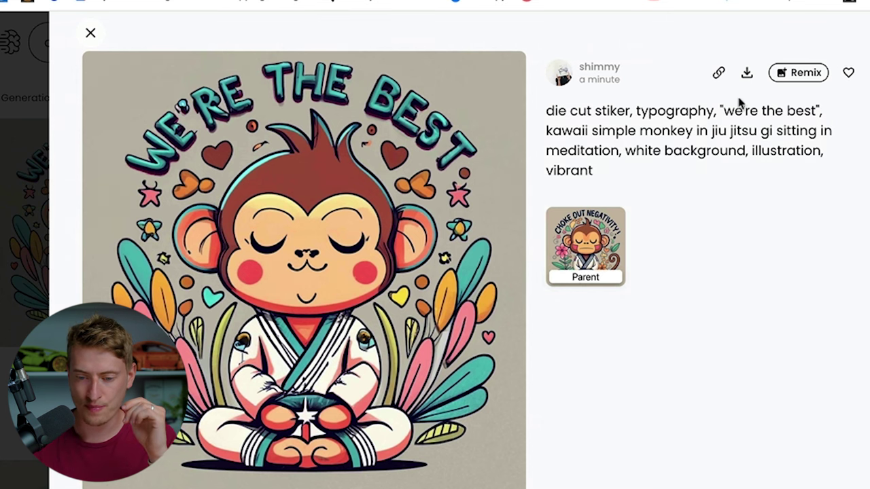
pyautogui.press('Escape')
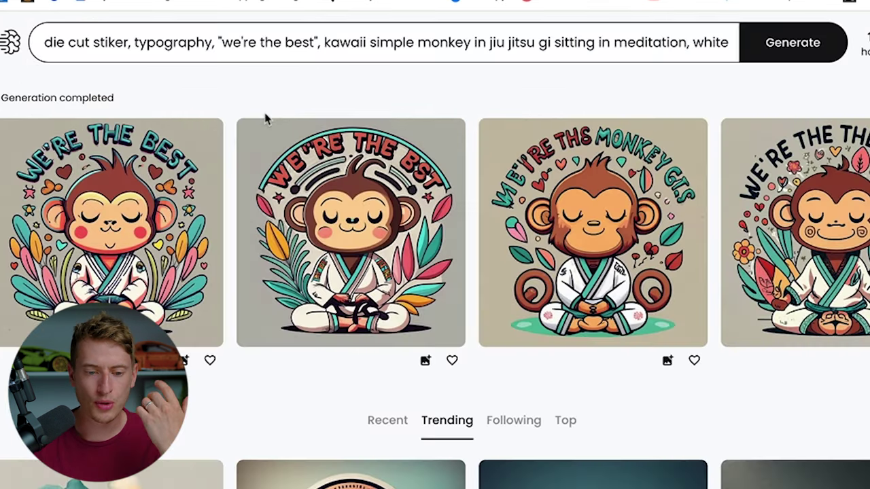
pyautogui.doubleClick(258, 61)
pyautogui.click(264, 43)
pyautogui.hotkey('ctrl', 'a')
# - Delete the old prompt text and remove the Remix reference image
pyautogui.press('BackSpace')
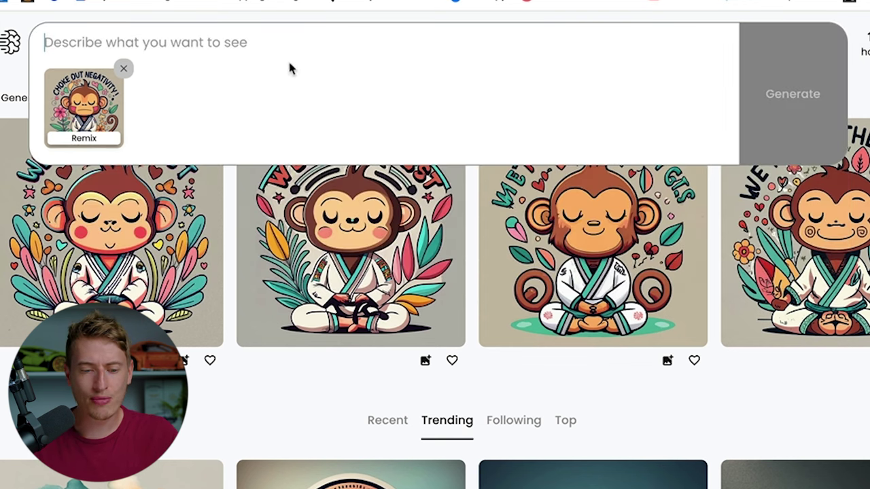
pyautogui.click(123, 68)
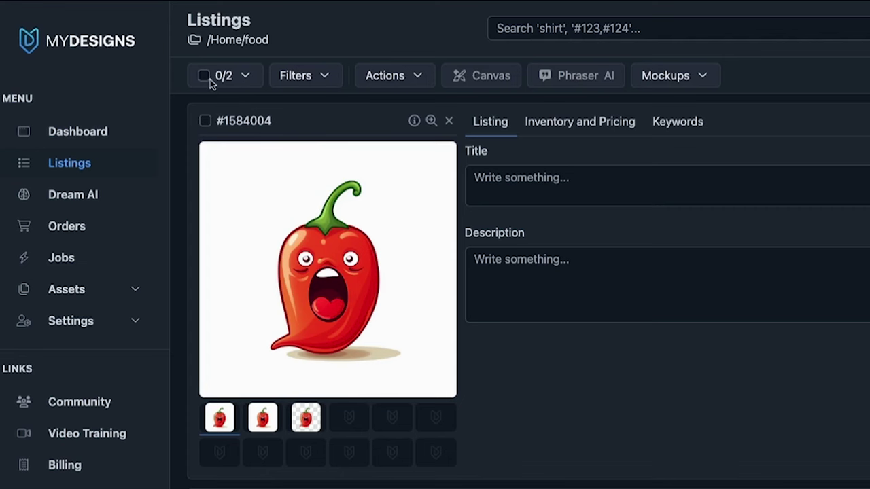
# - Select both food collection listings and choose Vectorize Image from the bulk Actions
pyautogui.click(209, 80)
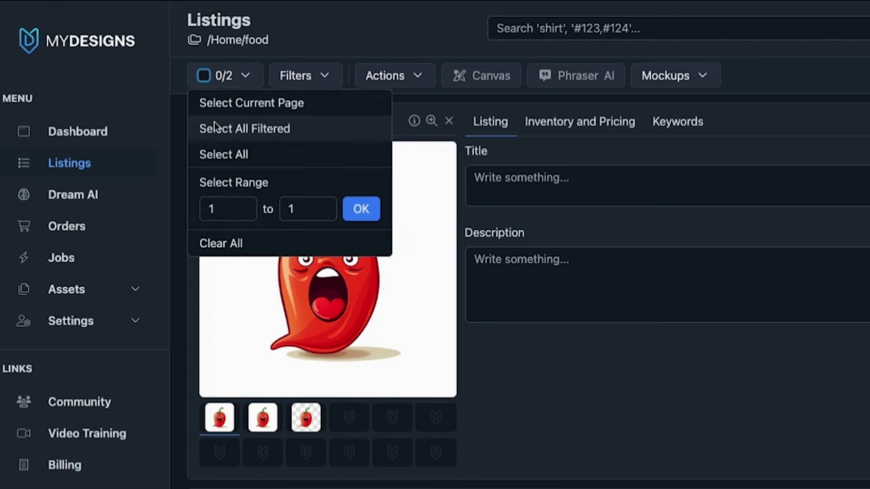
pyautogui.click(225, 155)
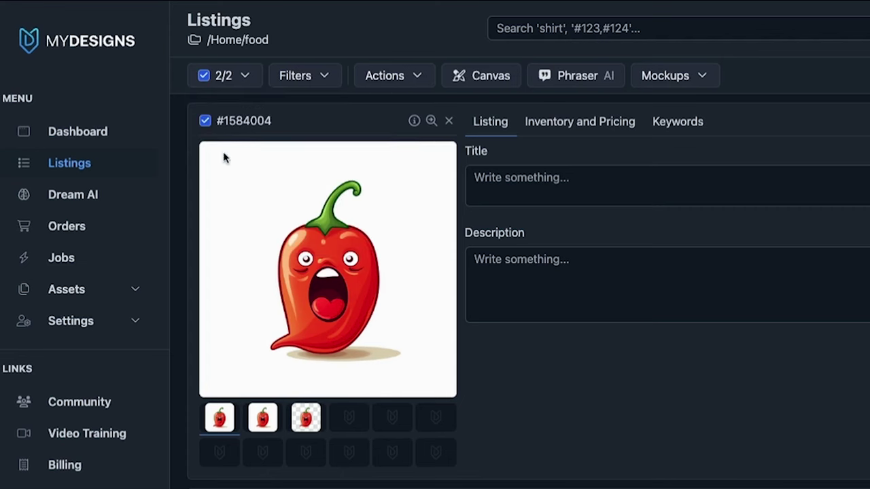
pyautogui.click(401, 77)
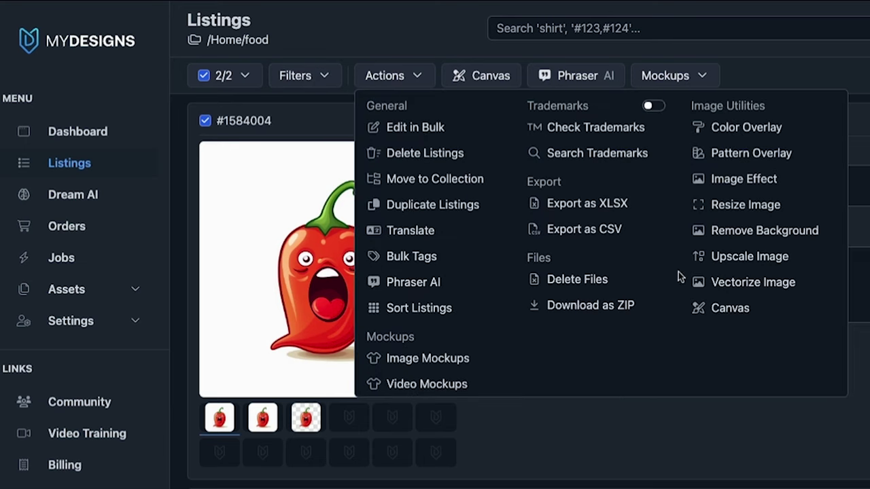
pyautogui.click(720, 282)
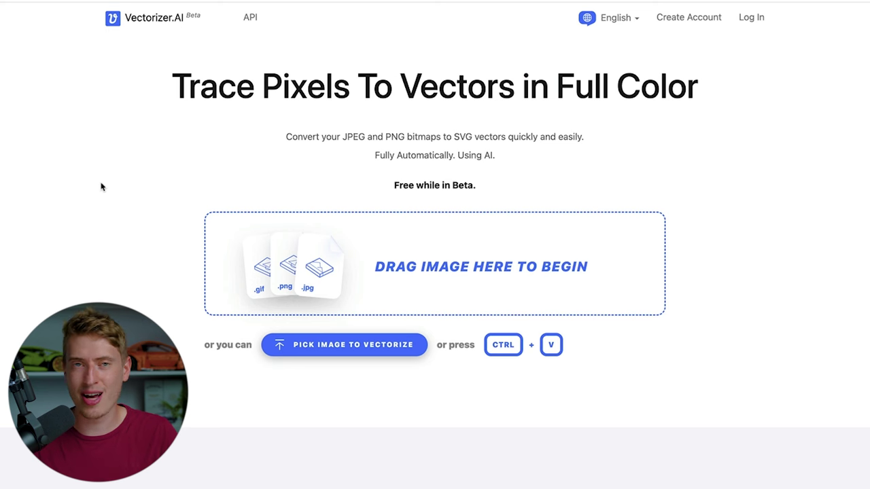
# - Upload ideogram (1).jpeg to Vectorizer.AI and go to the vector download options
pyautogui.click(288, 262)
pyautogui.click(199, 75)
pyautogui.press('space')
pyautogui.press('space')
pyautogui.doubleClick(199, 75)
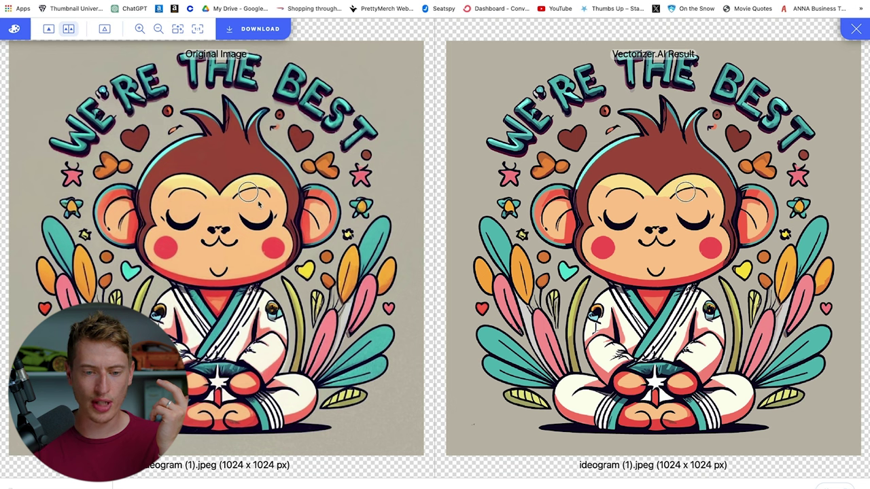
pyautogui.click(267, 29)
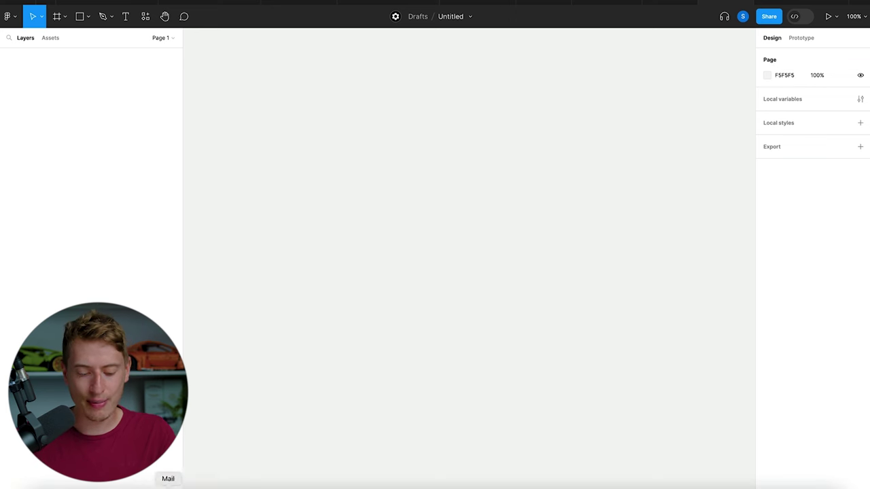
# - Drag the vectorized monkey file from the Downloads folder onto the Figma canvas
pyautogui.click(41, 485)
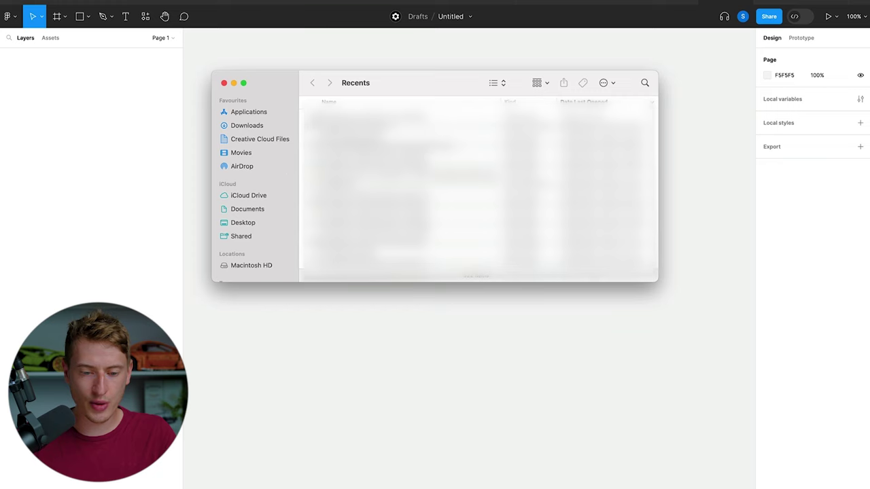
pyautogui.click(262, 126)
pyautogui.moveTo(340, 167); pyautogui.dragTo(265, 375)
pyautogui.keyDown('ctrl'); pyautogui.scroll(-5, 369, 331); pyautogui.keyUp('ctrl')
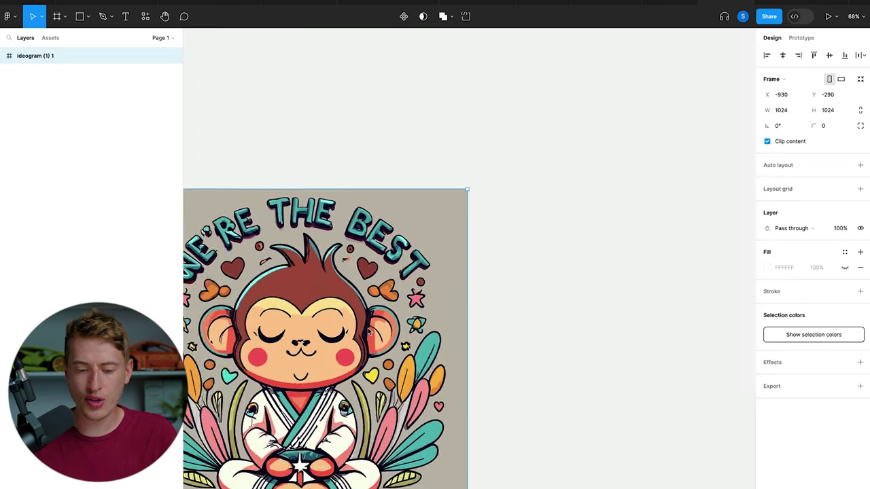
pyautogui.hscroll(-4, 326, 339)
pyautogui.hscroll(3, 429, 265)
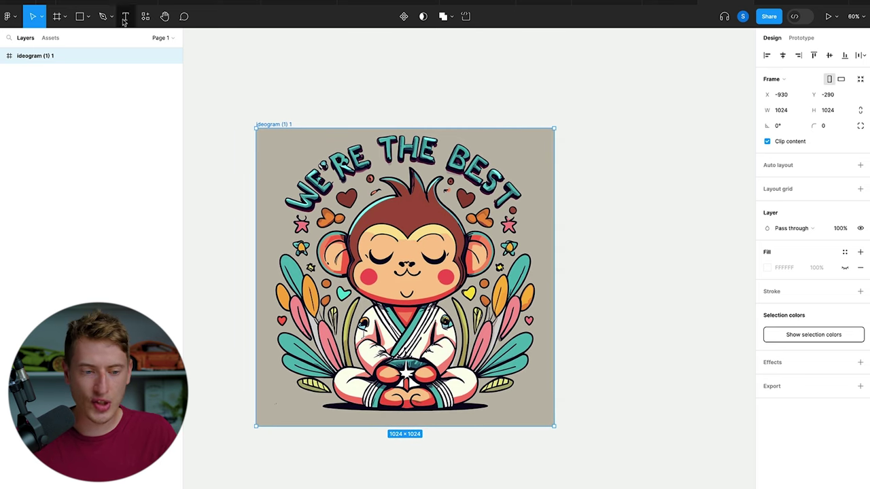
# - Expand the ideogram (1) 1 frame's layers and inspect the eye, cheek, face and head shapes
pyautogui.click(3, 58)
pyautogui.scroll(-10, 70, 188)
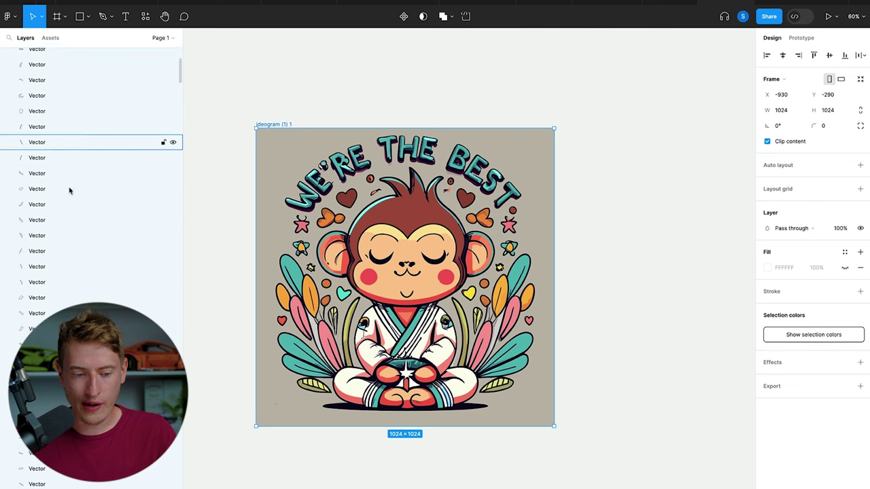
pyautogui.click(387, 262)
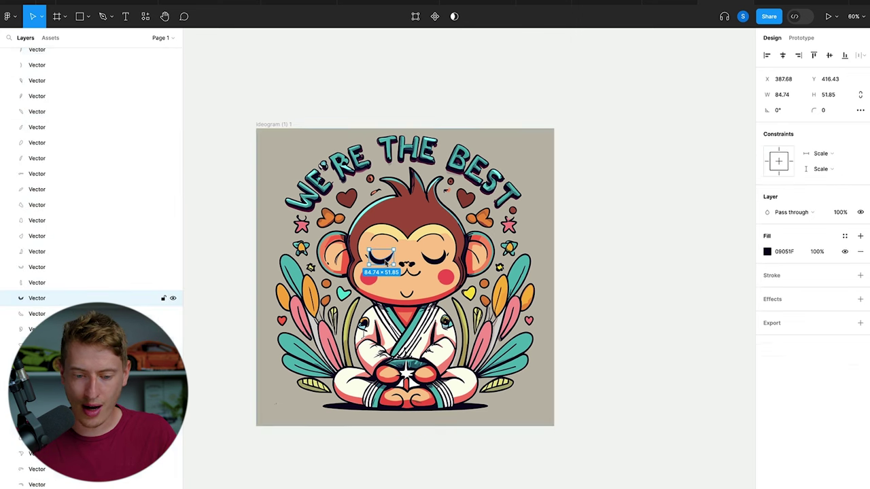
pyautogui.scroll(5, 385, 261)
pyautogui.click(348, 321)
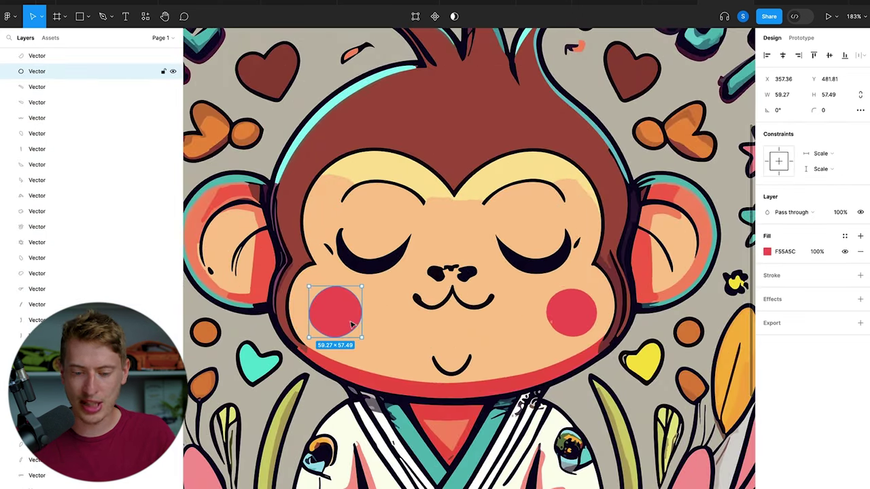
pyautogui.scroll(1, 349, 320)
pyautogui.scroll(2, 349, 320)
pyautogui.hscroll(2, 349, 320)
pyautogui.click(457, 228)
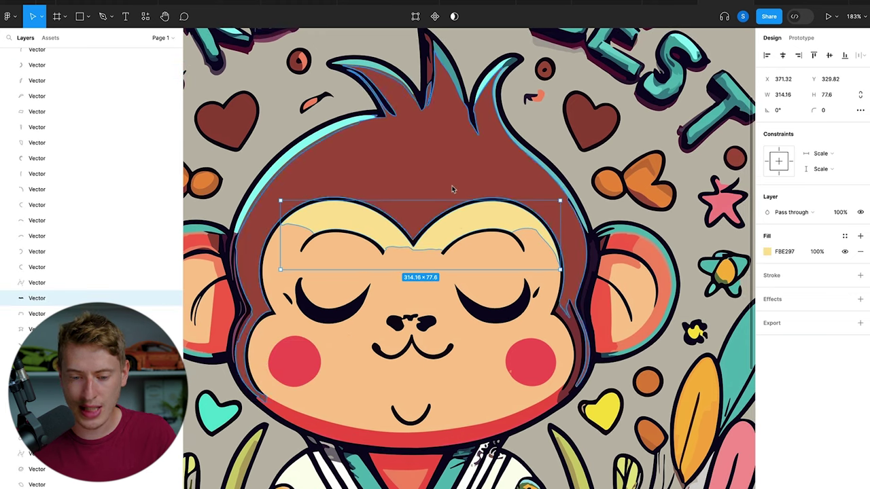
pyautogui.click(452, 189)
# - Fit the whole 1024×1024 artwork in view and deselect the frame
pyautogui.scroll(10, 452, 189)
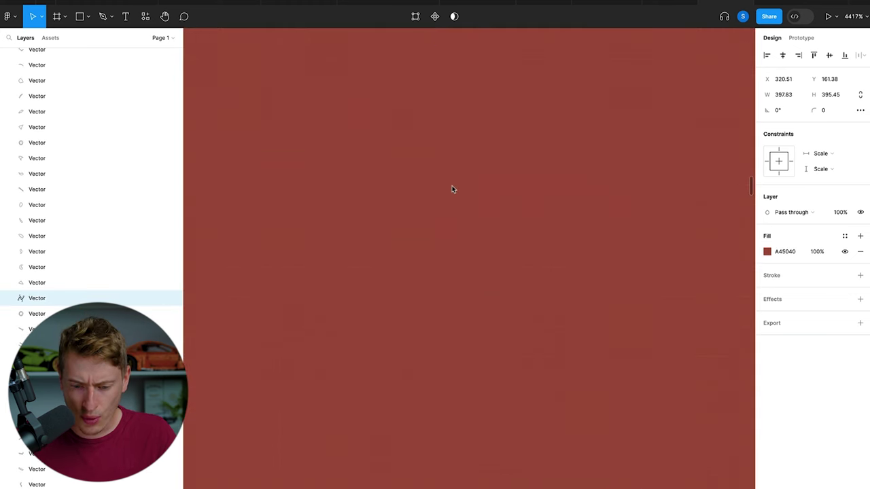
pyautogui.scroll(-15, 452, 189)
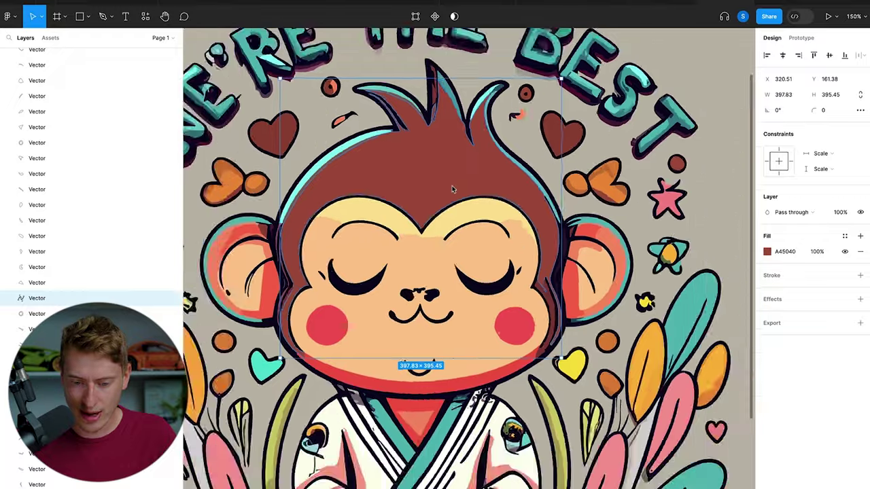
pyautogui.scroll(10, 452, 189)
pyautogui.scroll(-12, 452, 189)
pyautogui.press('Escape')
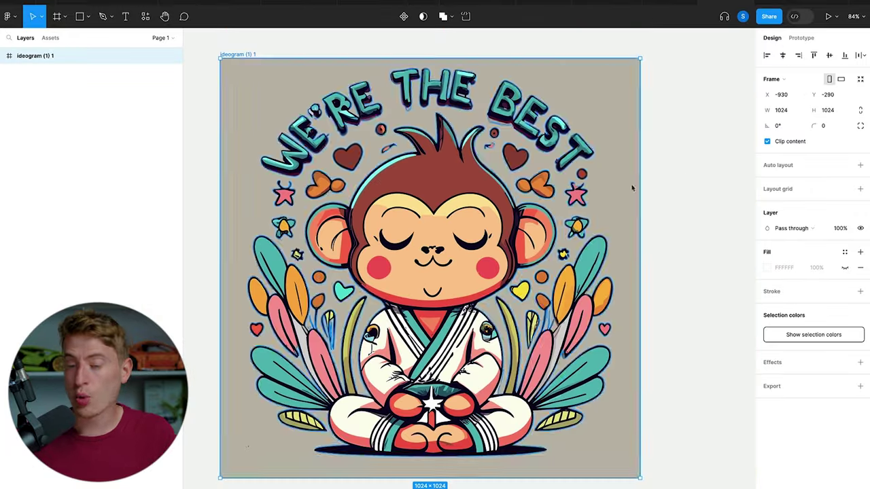
pyautogui.click(685, 185)
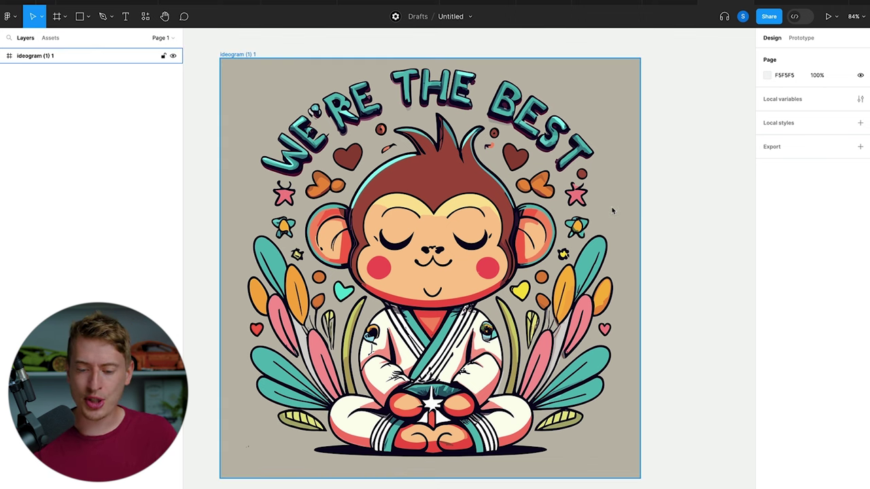
# - Delete the pink fill, black outline and purple stroke of the star beside the text
pyautogui.scroll(6, 594, 218)
pyautogui.click(525, 134)
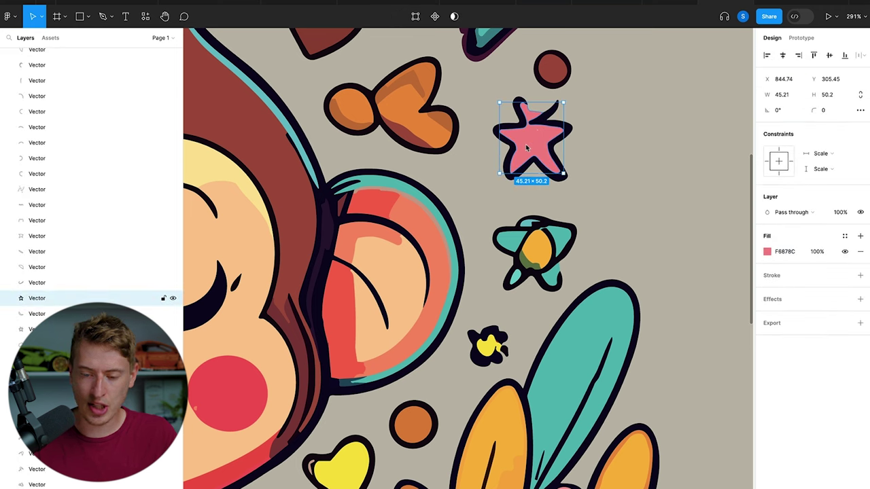
pyautogui.press('Delete')
pyautogui.click(501, 133)
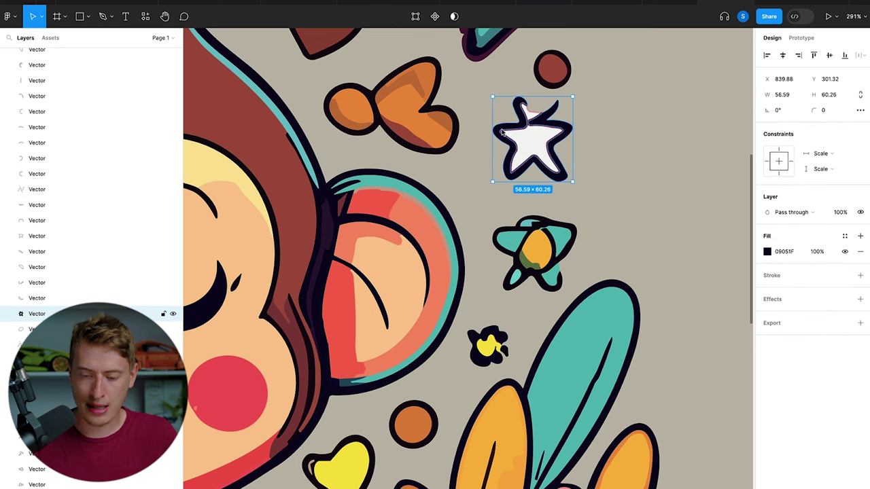
pyautogui.press('Delete')
pyautogui.click(515, 131)
pyautogui.doubleClick(515, 131)
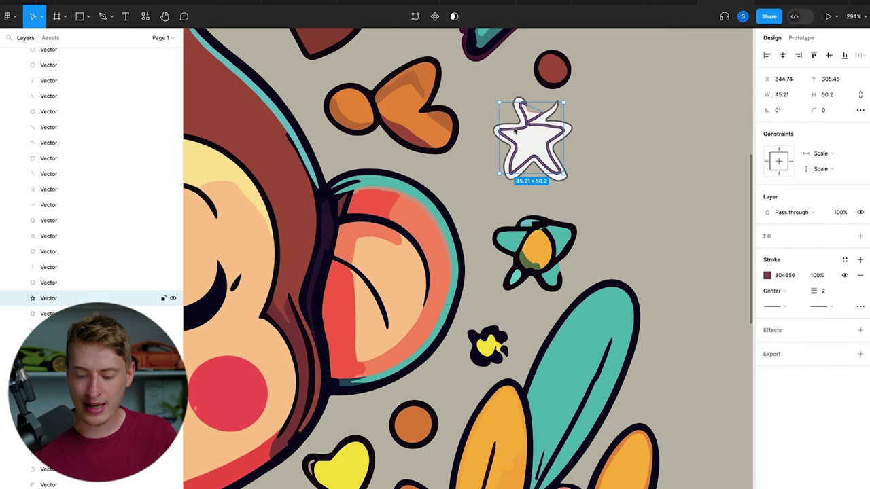
pyautogui.press('Delete')
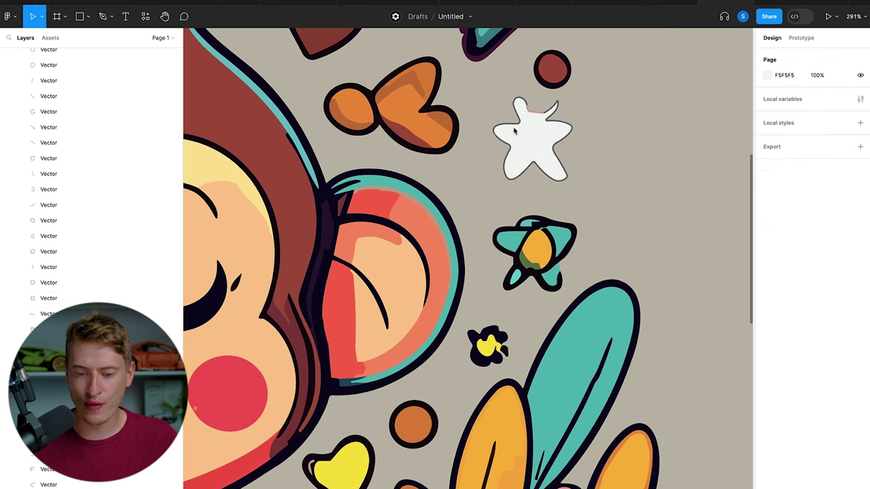
# - Delete the beige 1024×1024 background shape behind the artwork
pyautogui.click(525, 151)
pyautogui.scroll(-10, 524, 150)
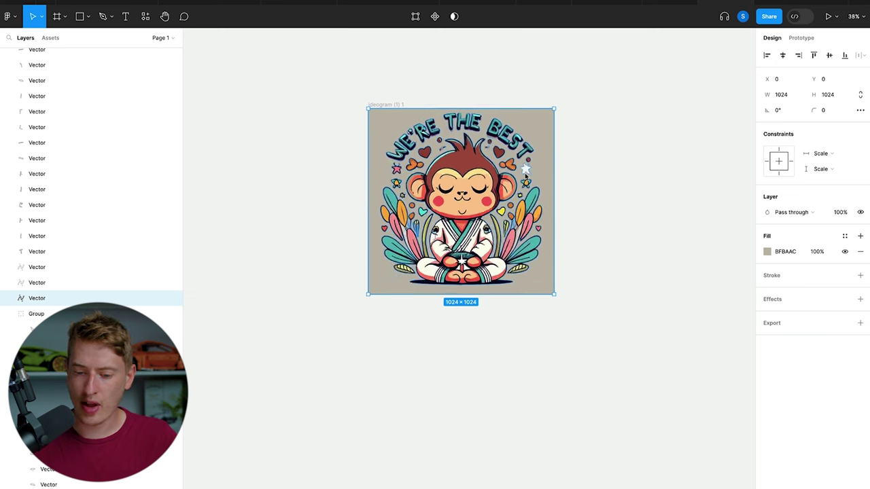
pyautogui.scroll(5, 526, 172)
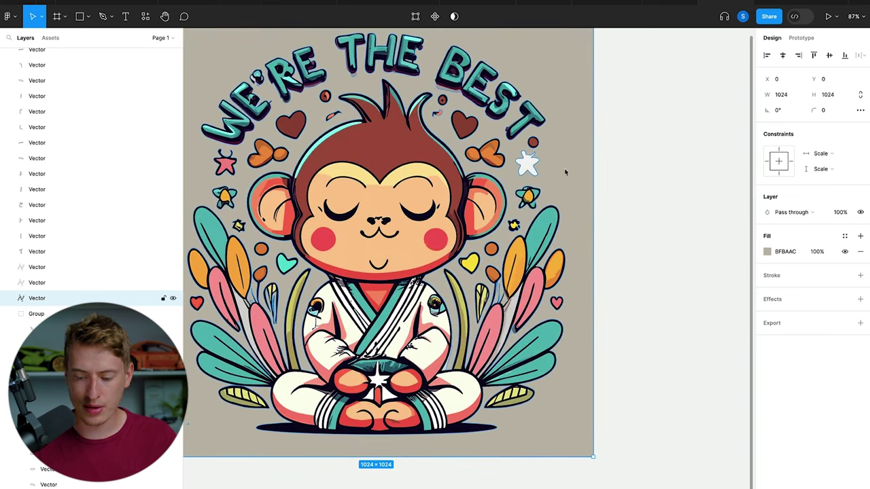
pyautogui.press('Delete')
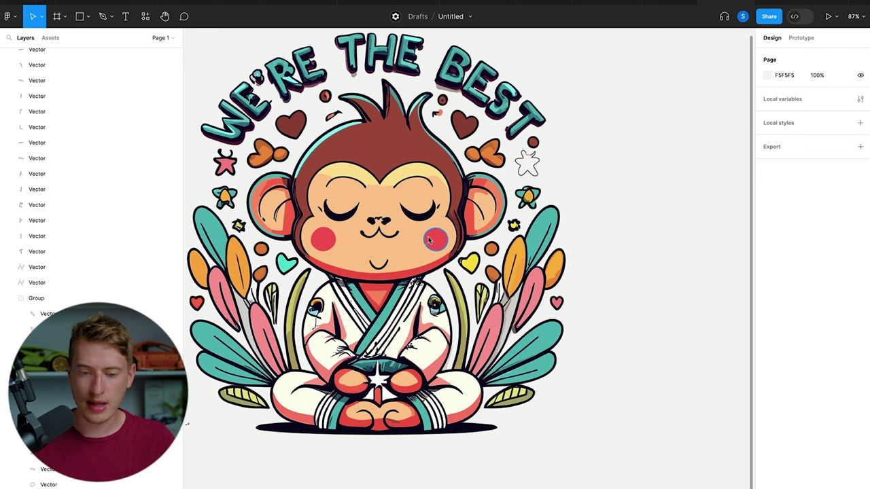
pyautogui.scroll(2, 429, 240)
pyautogui.hscroll(-2, 429, 241)
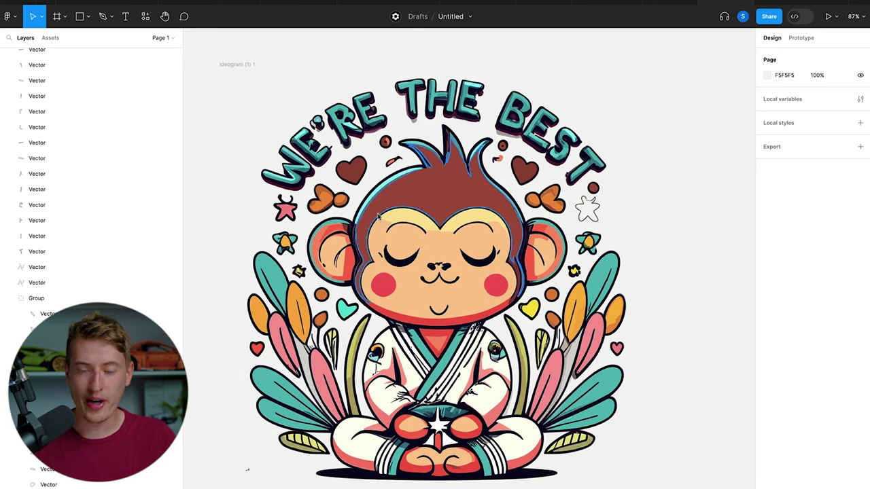
# - Change the monkey head vector's fill from brown to bright red FF2900
pyautogui.doubleClick(460, 196)
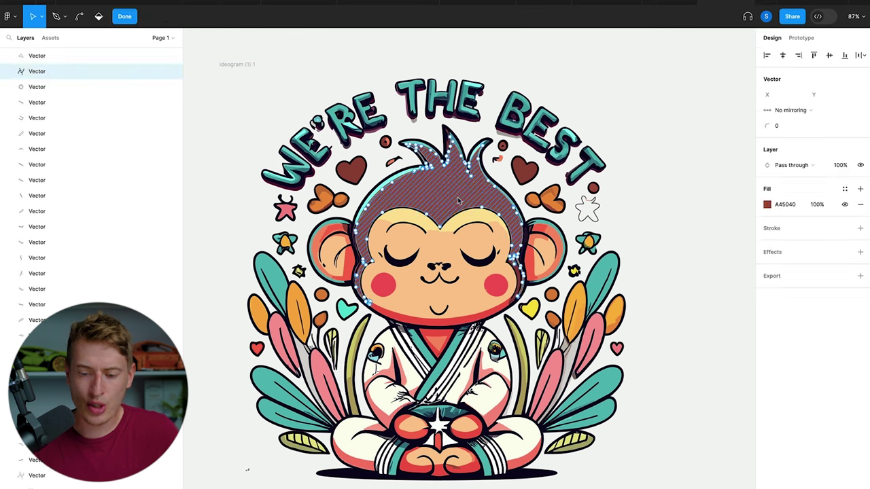
pyautogui.click(768, 204)
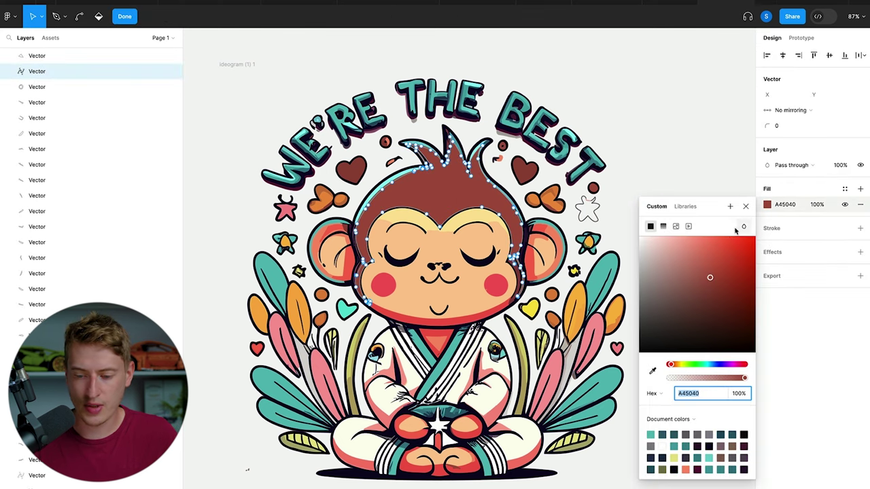
pyautogui.click(753, 236)
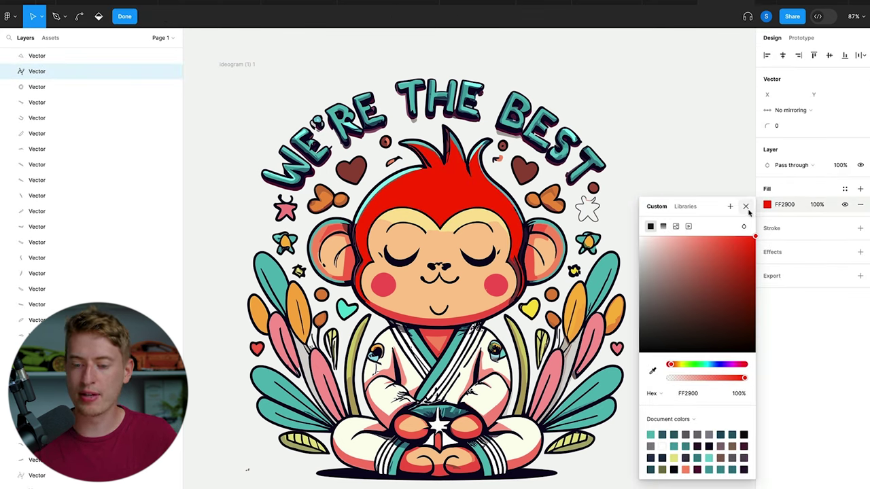
pyautogui.click(746, 206)
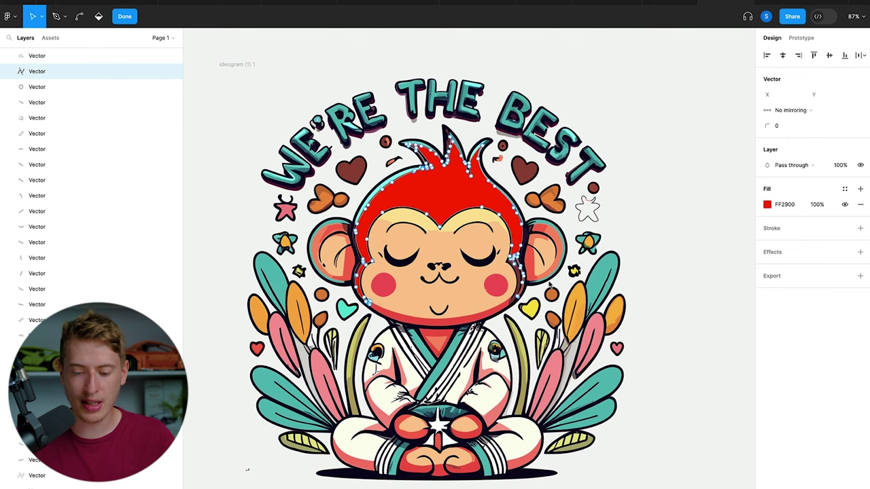
pyautogui.scroll(5, 550, 285)
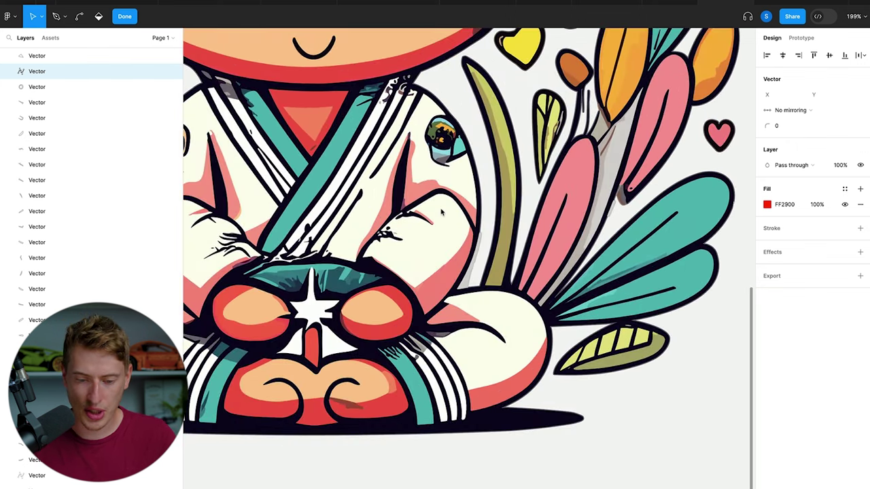
pyautogui.hscroll(-10, 406, 292)
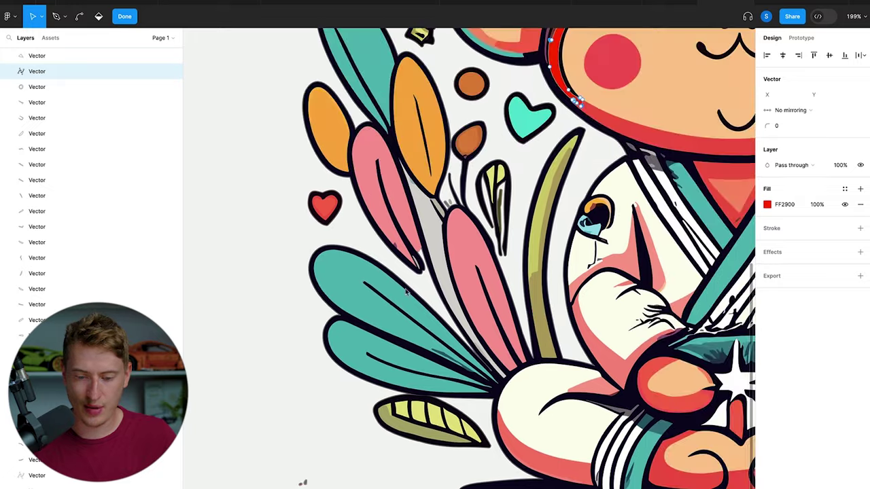
pyautogui.press('Escape')
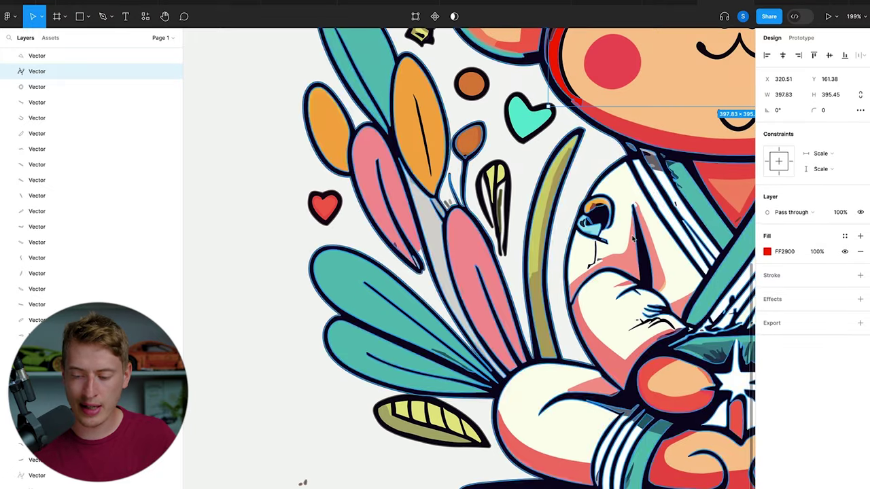
# - Recolor the lower-left teal leaf from 55B9B6 to purple 6F55B9
pyautogui.click(361, 295)
pyautogui.doubleClick(361, 294)
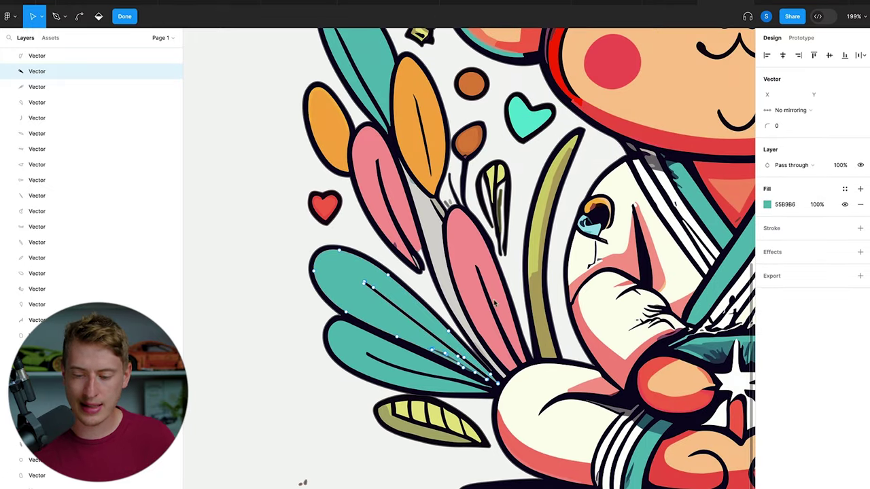
pyautogui.click(768, 205)
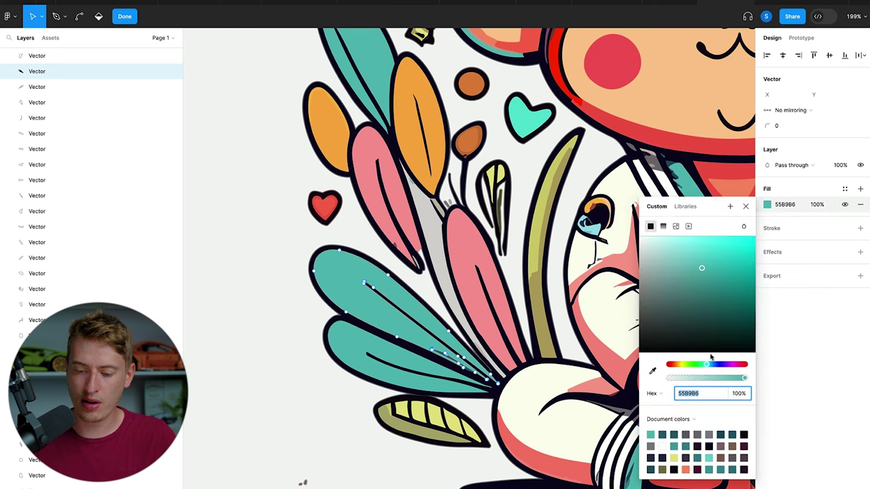
pyautogui.moveTo(720, 366); pyautogui.dragTo(723, 365)
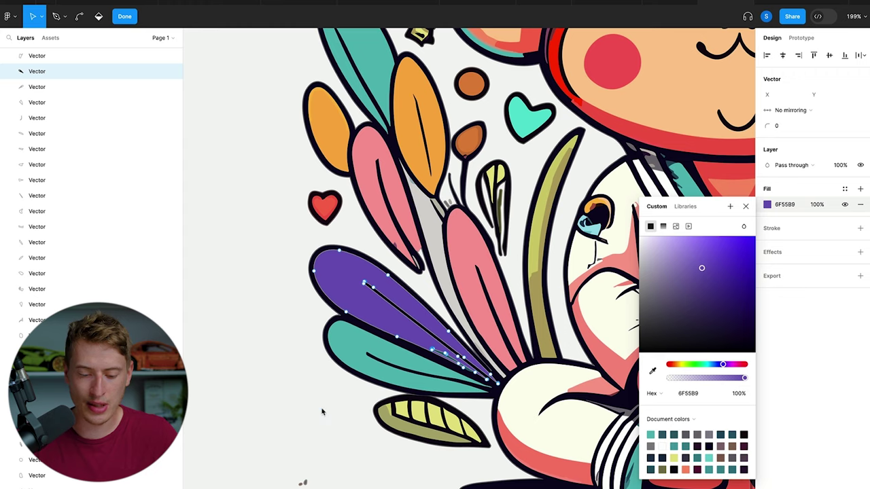
pyautogui.scroll(-4, 319, 418)
pyautogui.moveTo(376, 342); pyautogui.dragTo(311, 414)
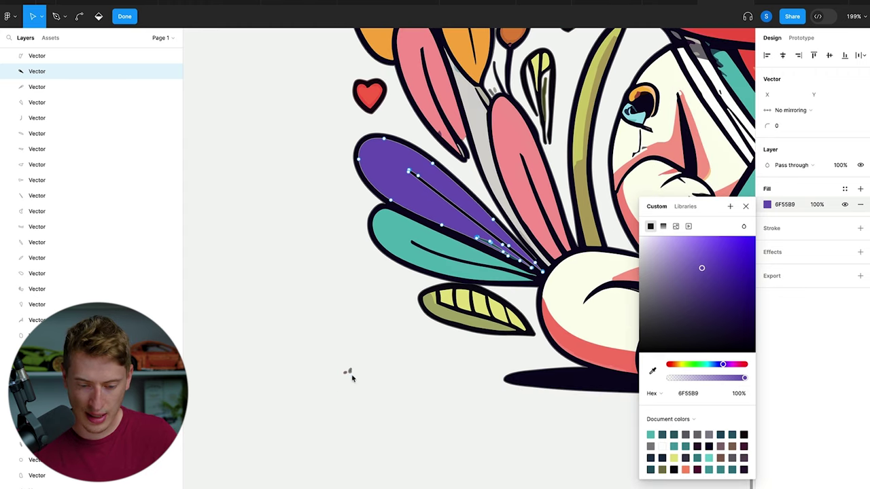
pyautogui.click(347, 371)
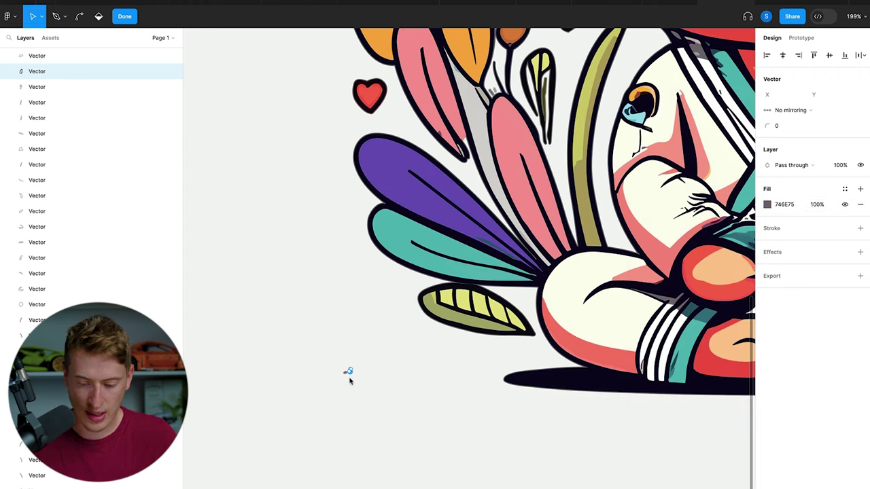
pyautogui.click(125, 16)
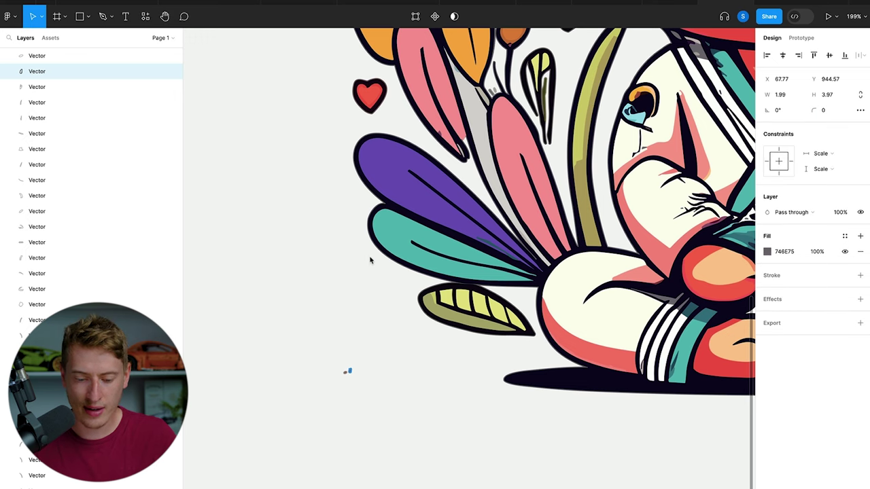
pyautogui.hotkey('shift', '2')
pyautogui.click(343, 307)
# - Delete the grey and brown stray blobs below the artwork's lower left
pyautogui.click(293, 324)
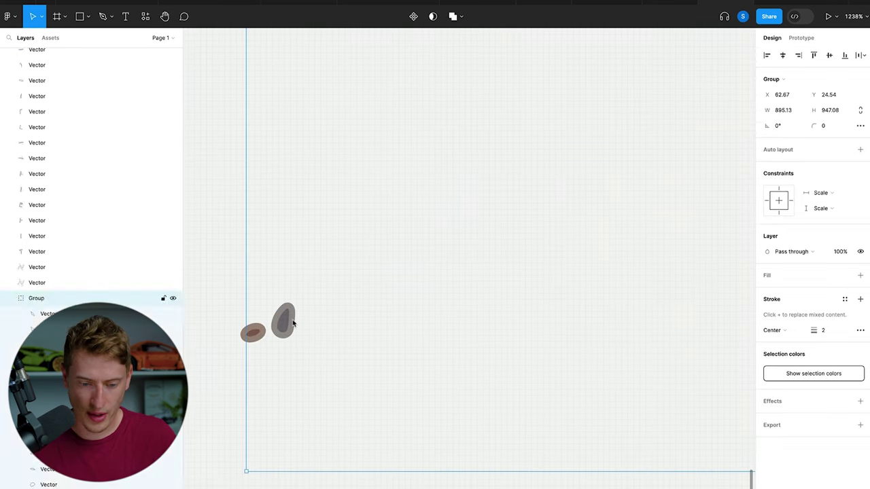
pyautogui.doubleClick(285, 321)
pyautogui.press('Escape')
pyautogui.click(285, 324)
pyautogui.doubleClick(285, 324)
pyautogui.press('Delete')
pyautogui.click(255, 333)
pyautogui.press('Delete')
# - Select the small shape beside the apostrophe in WE'RE
pyautogui.scroll(-2, 258, 362)
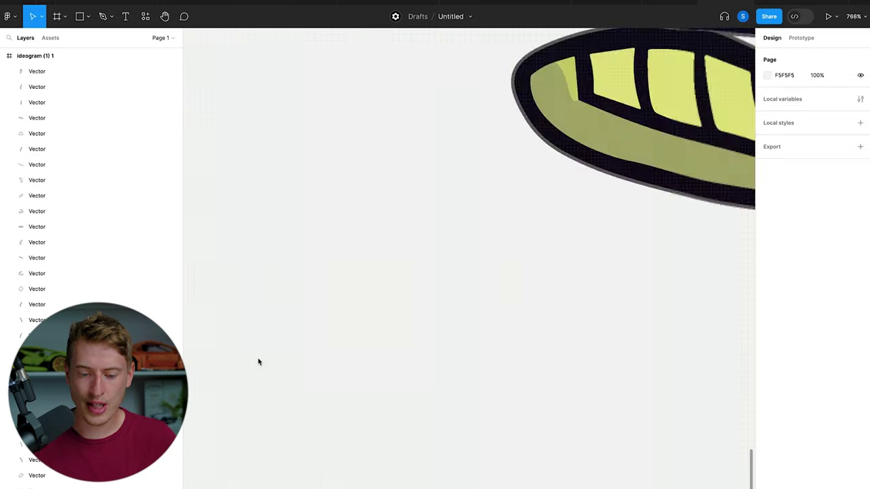
pyautogui.scroll(-15, 258, 362)
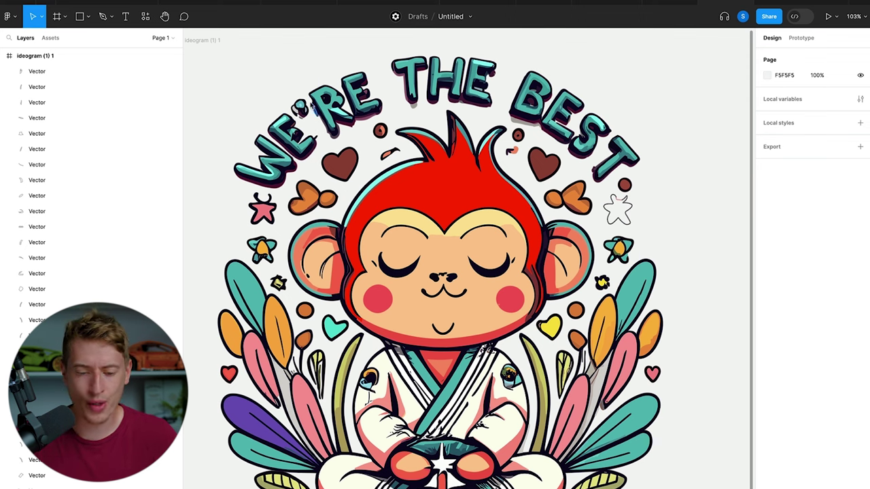
pyautogui.click(326, 96)
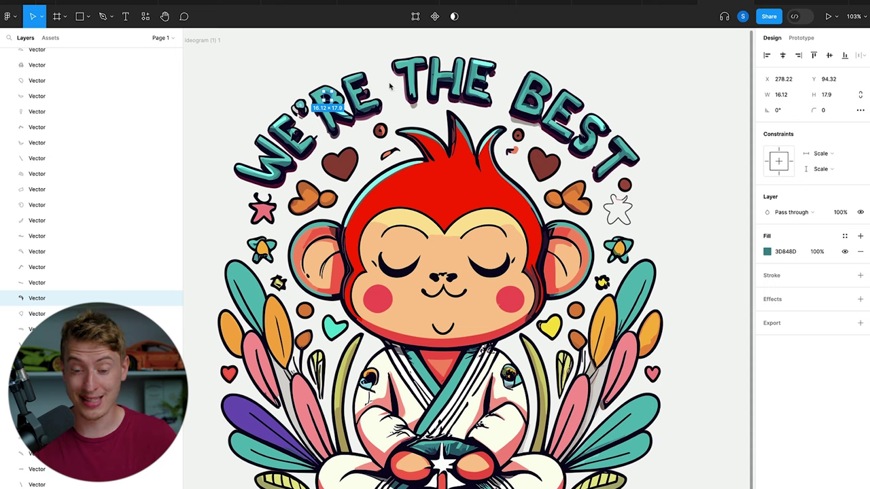
pyautogui.scroll(2, 389, 85)
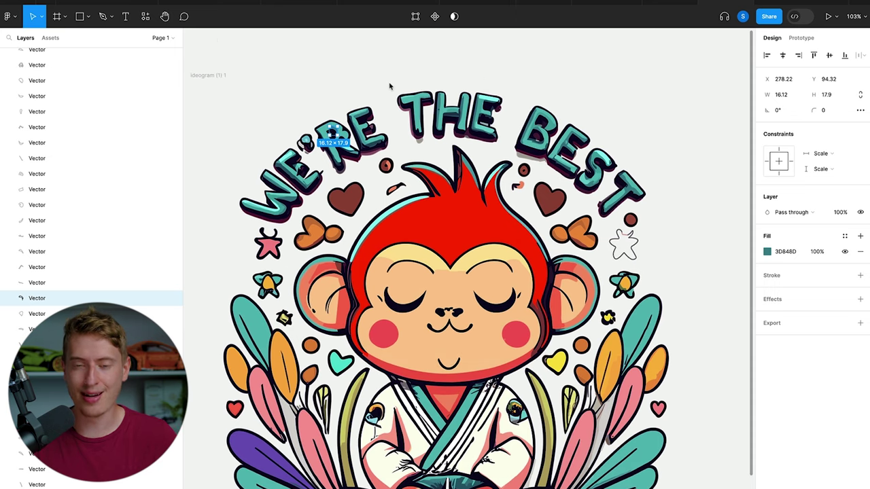
# - Remove the WE'RE THE BEST text layer added above the artwork
pyautogui.click(295, 49)
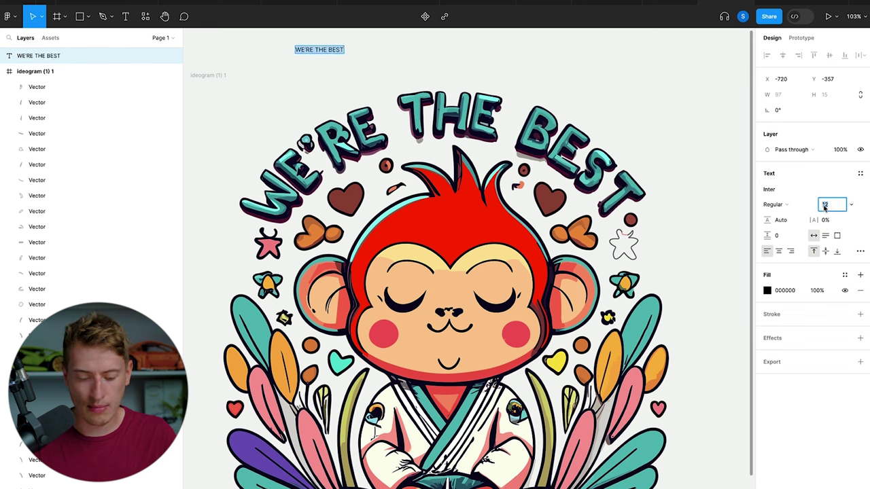
pyautogui.press('Return')
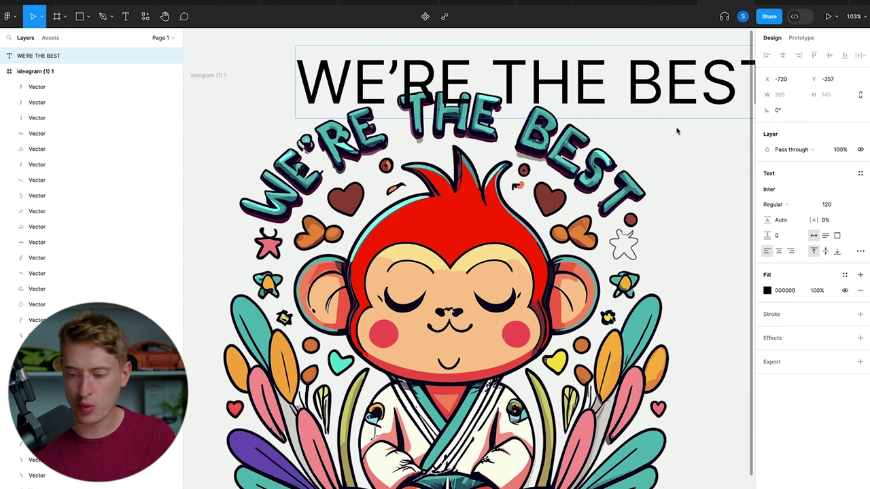
pyautogui.hotkey('ctrl', 'a')
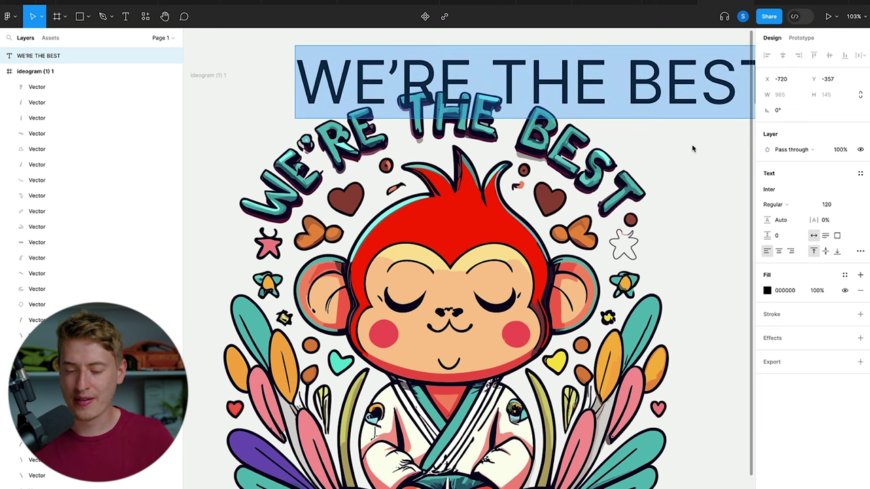
pyautogui.press('Escape')
pyautogui.press('Delete')
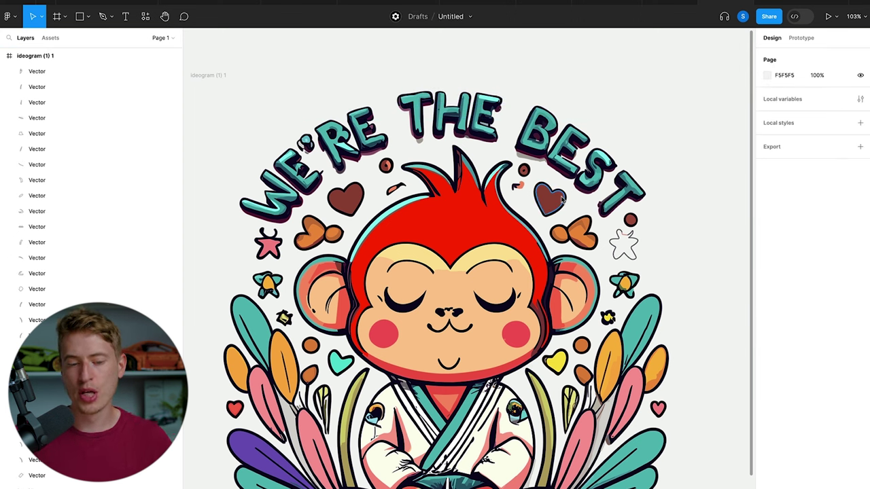
# - Delete the white star doodle beside BEST and view the whole artwork
pyautogui.scroll(-2, 562, 197)
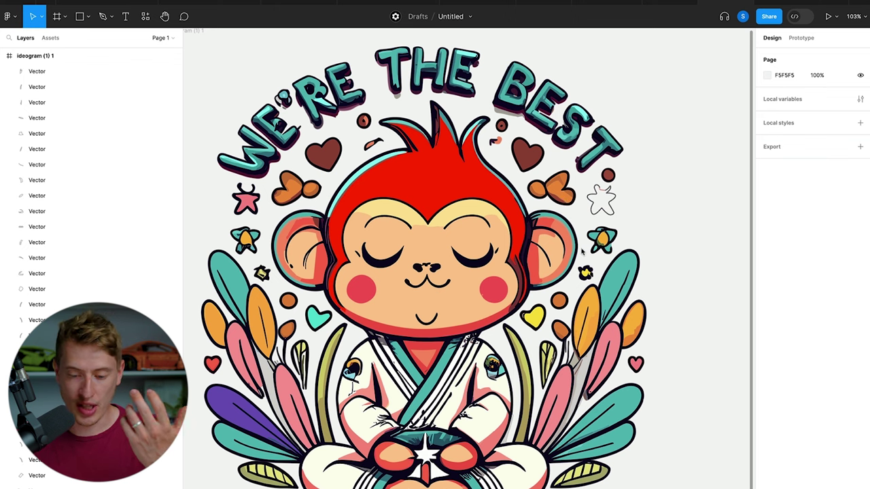
pyautogui.click(600, 208)
pyautogui.press('Delete')
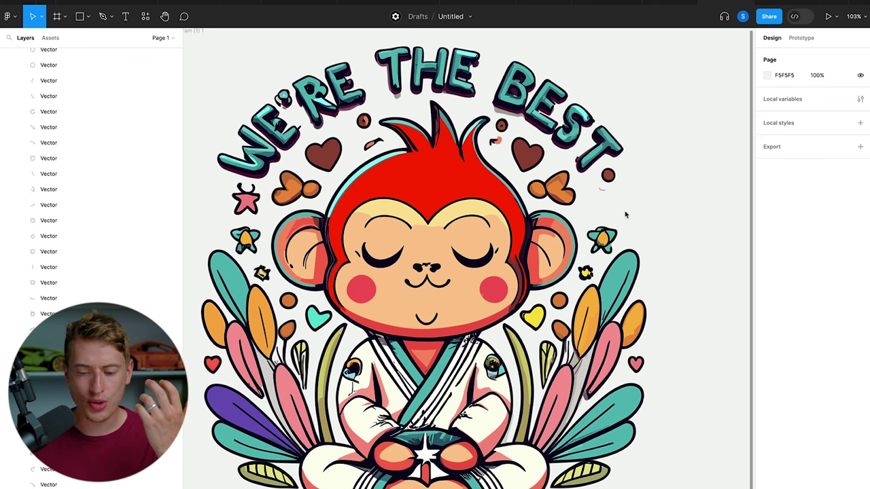
pyautogui.hotkey('shift', '1')
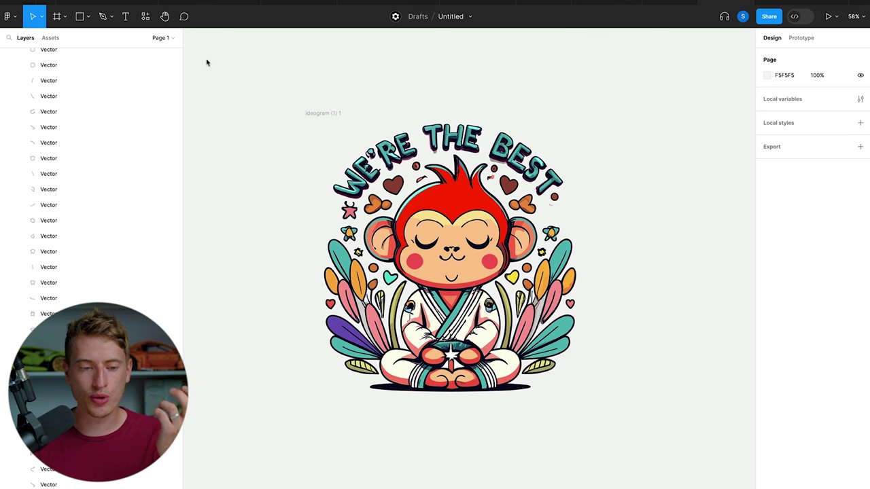
# - Draw a new frame beside the monkey artwork with the Frame tool
pyautogui.click(61, 20)
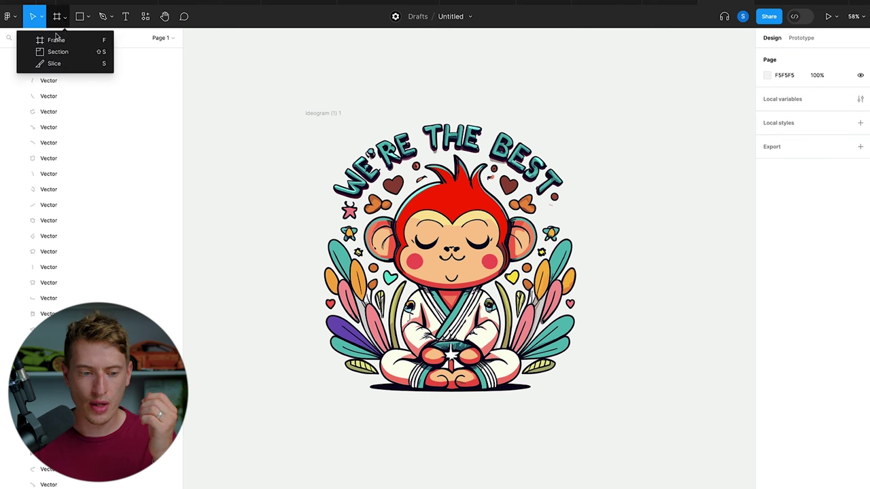
pyautogui.click(55, 40)
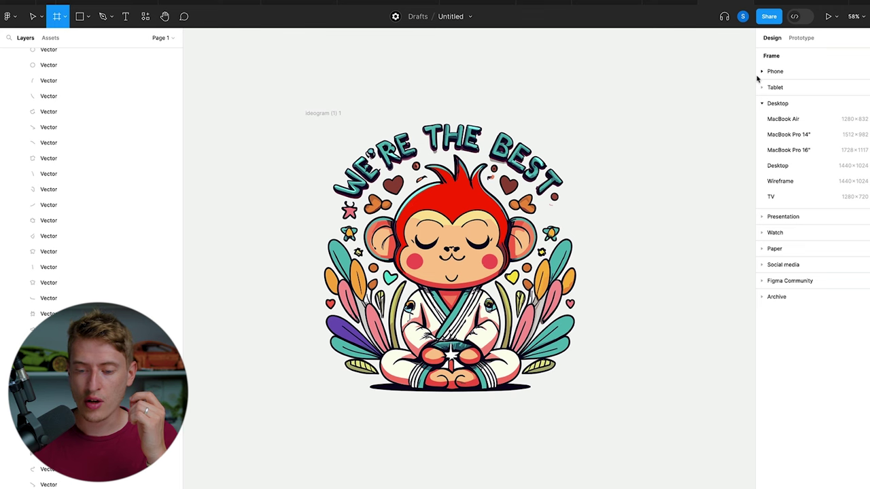
pyautogui.moveTo(568, 73)
pyautogui.mouseDown()
pyautogui.moveTo(709, 274)
pyautogui.moveTo(756, 303)
pyautogui.mouseUp()
pyautogui.moveTo(618, 188); pyautogui.dragTo(656, 195)
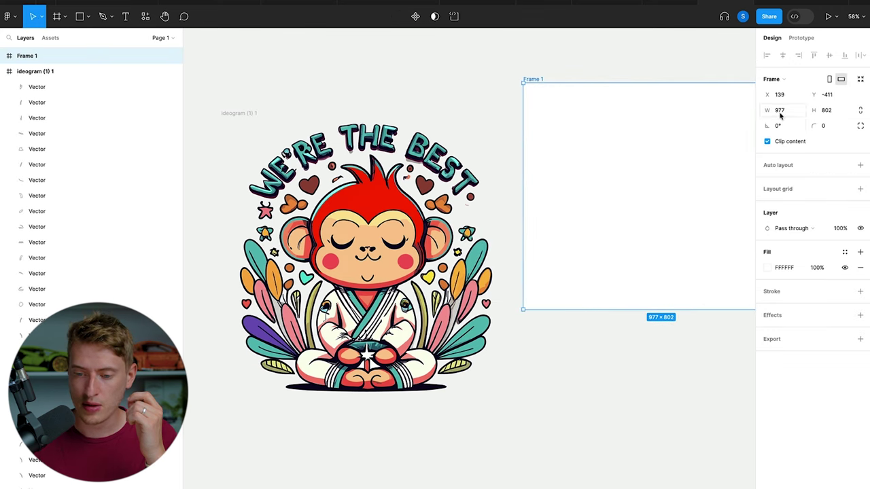
# - Size Frame 1 to 4500 wide by 5400 high
pyautogui.write('4500')
pyautogui.press('Tab')
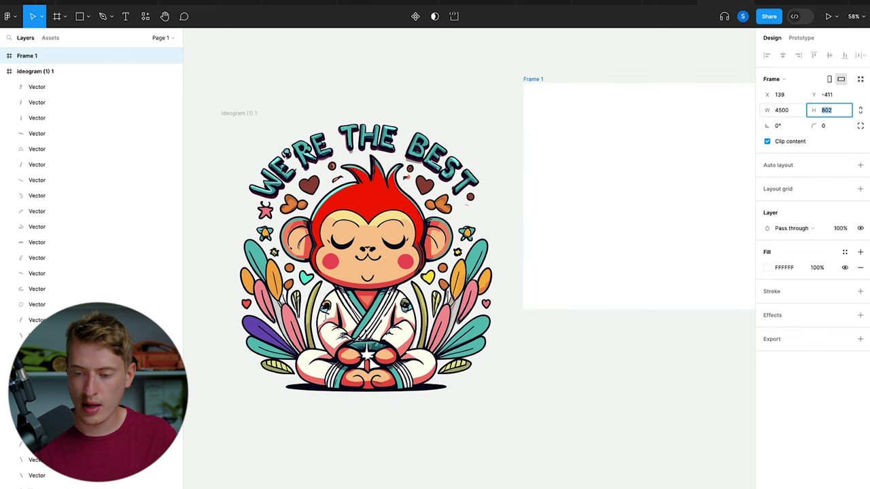
pyautogui.write('5400')
pyautogui.press('Return')
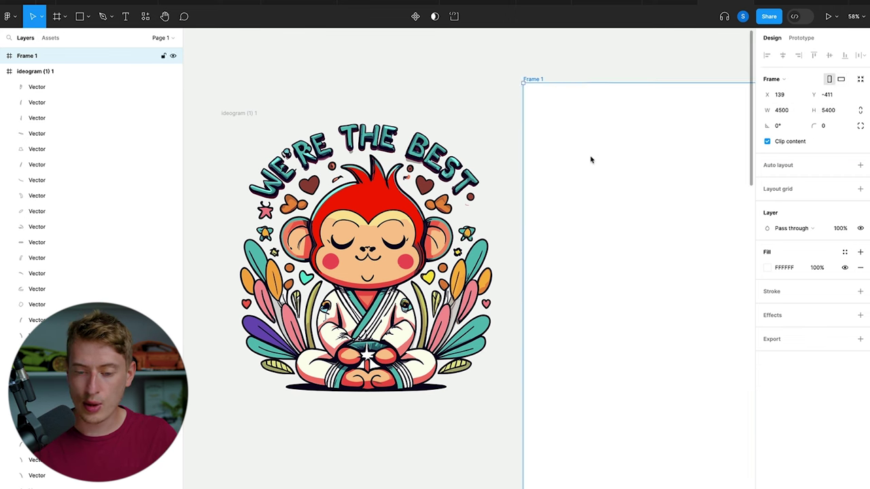
pyautogui.scroll(-5, 590, 159)
pyautogui.hscroll(3, 590, 160)
pyautogui.scroll(-3, 590, 159)
pyautogui.hscroll(-3, 591, 159)
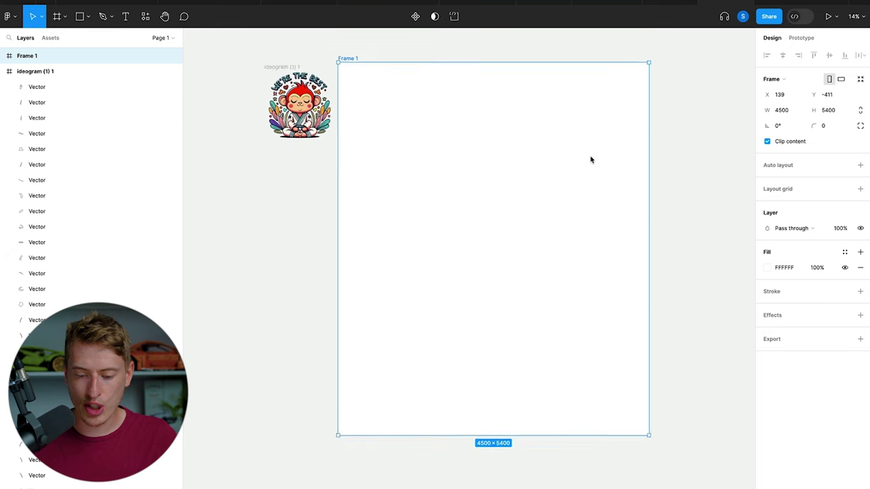
# - Move all the monkey vectors into Frame 1 and scale them up to nearly fill it
pyautogui.click(289, 160)
pyautogui.moveTo(289, 160); pyautogui.dragTo(346, 73)
pyautogui.moveTo(325, 117); pyautogui.dragTo(393, 113)
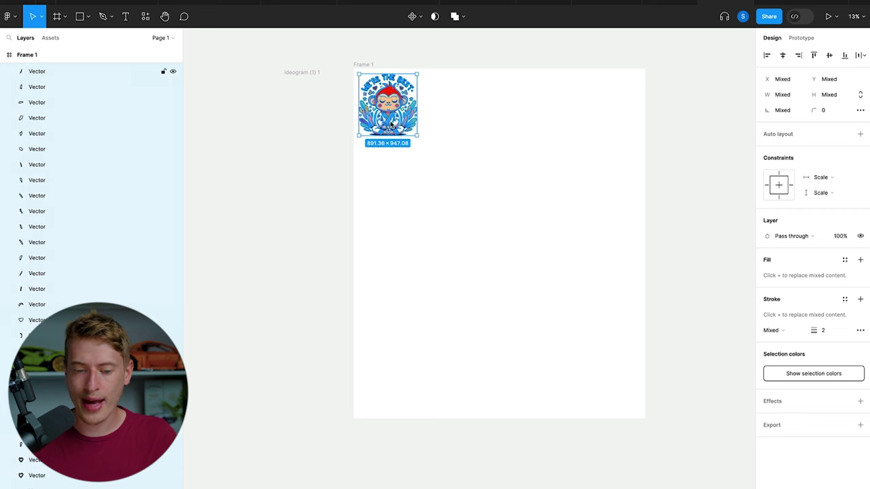
pyautogui.hotkey('shift', 'Return')
pyautogui.press('Return')
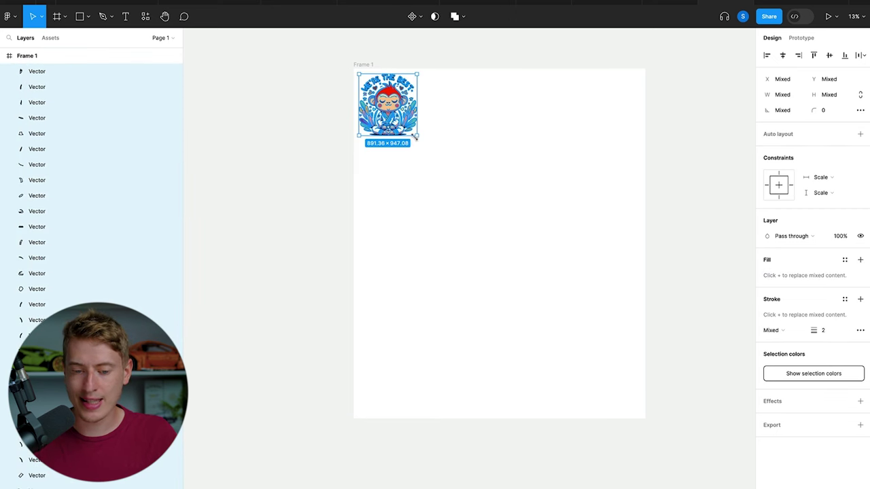
pyautogui.moveTo(416, 137); pyautogui.dragTo(647, 375)
pyautogui.press('Escape')
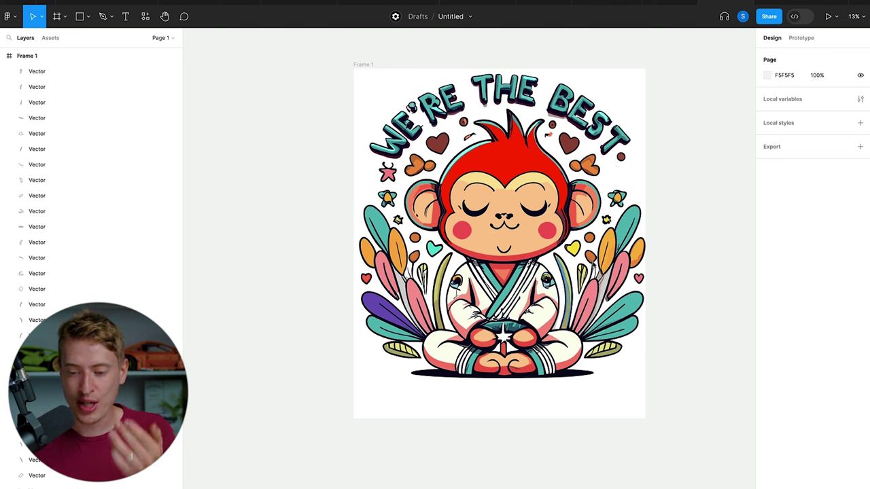
# - Remove Frame 1's white fill to give it a transparent background
pyautogui.click(368, 66)
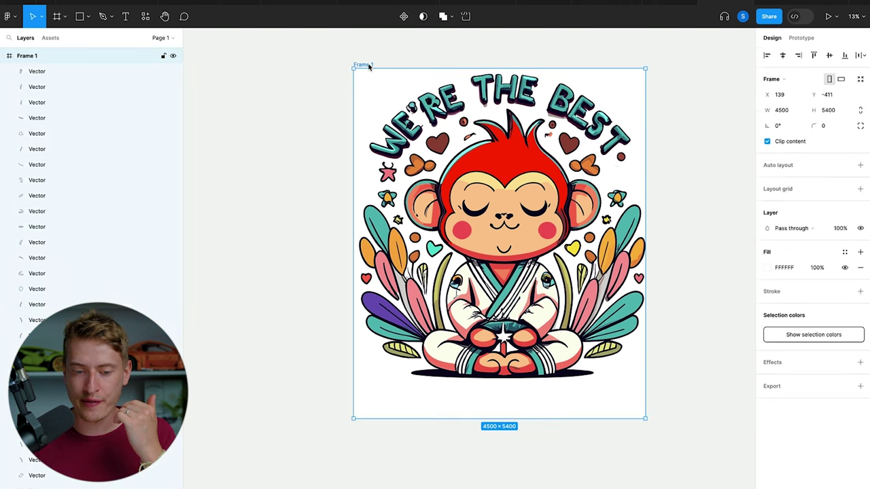
pyautogui.scroll(-3, 621, 154)
pyautogui.hscroll(5, 620, 153)
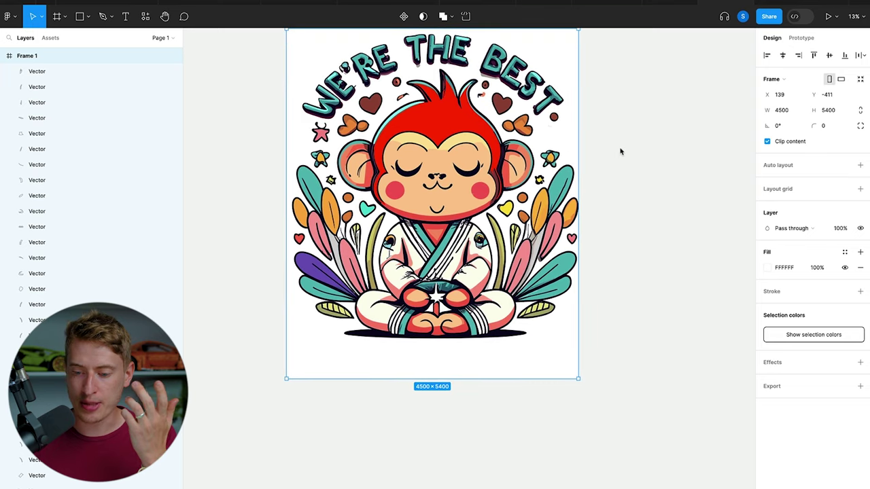
pyautogui.click(859, 270)
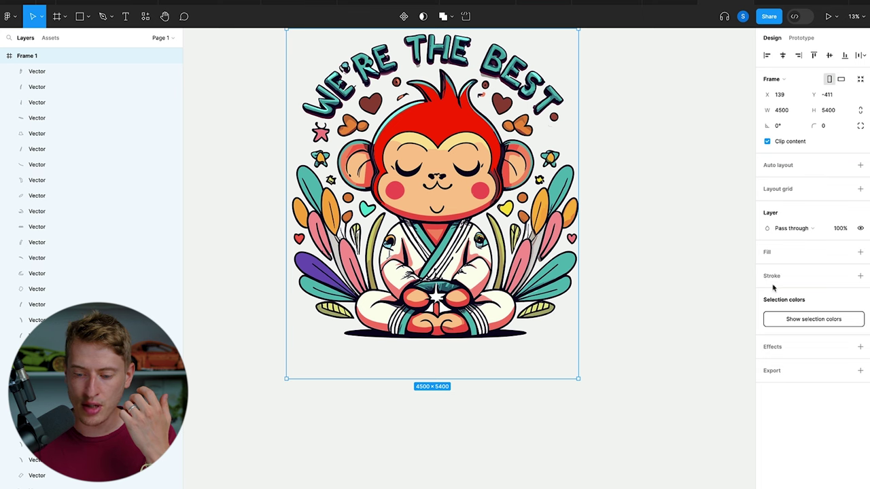
# - Add a 4x PNG export setting to Frame 1 and export it
pyautogui.click(781, 370)
pyautogui.click(779, 402)
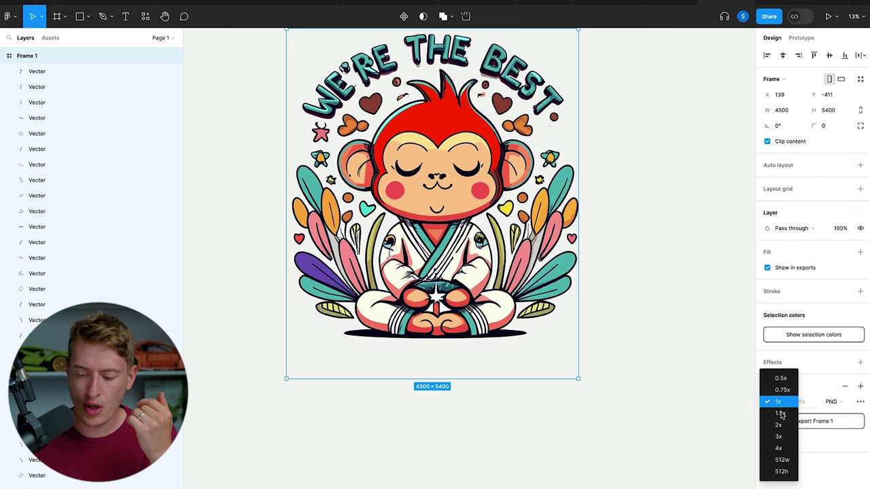
pyautogui.click(780, 449)
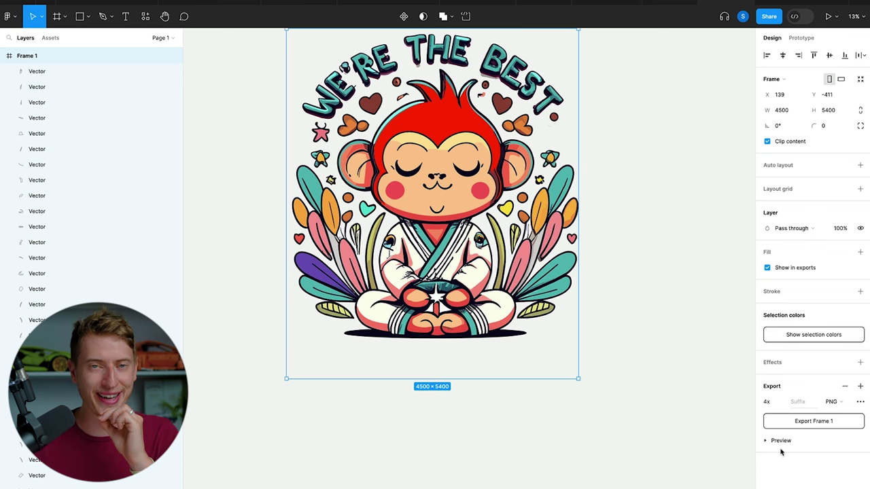
pyautogui.click(810, 423)
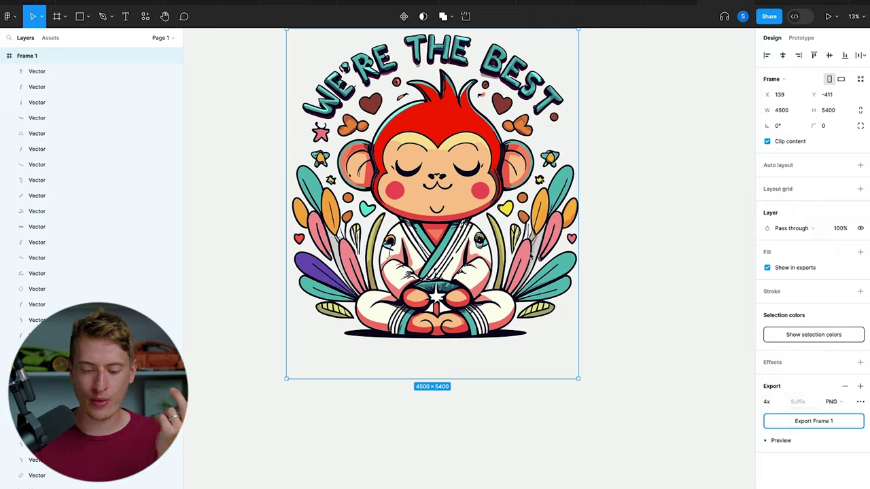
# - Save the exported PNG to the Desktop as MONKEY 1.png
pyautogui.write('MONKEY 1.png')
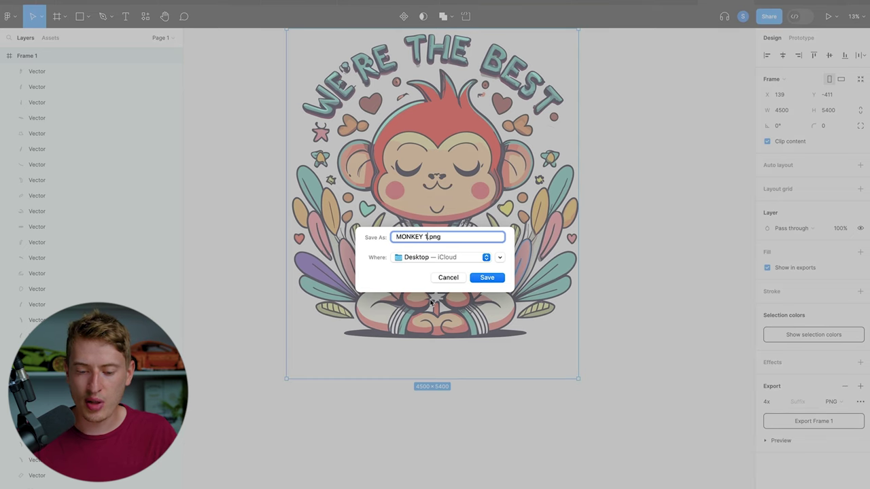
pyautogui.click(487, 283)
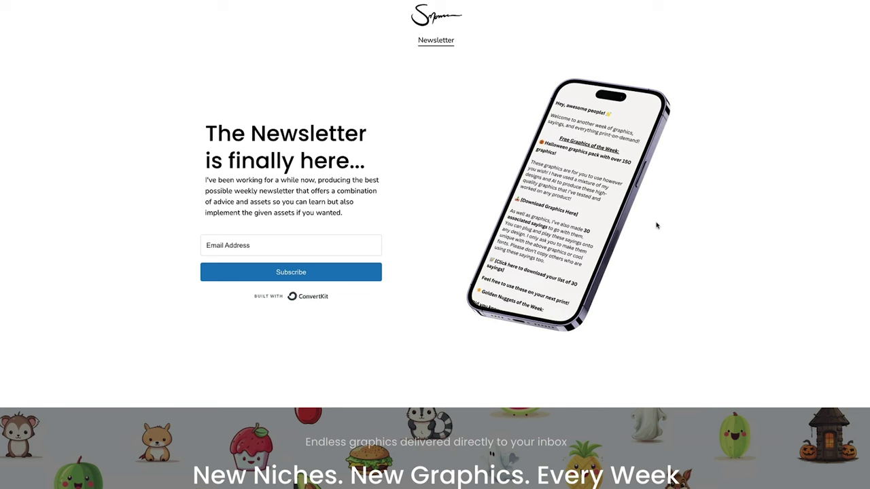
pyautogui.scroll(-2, 657, 226)
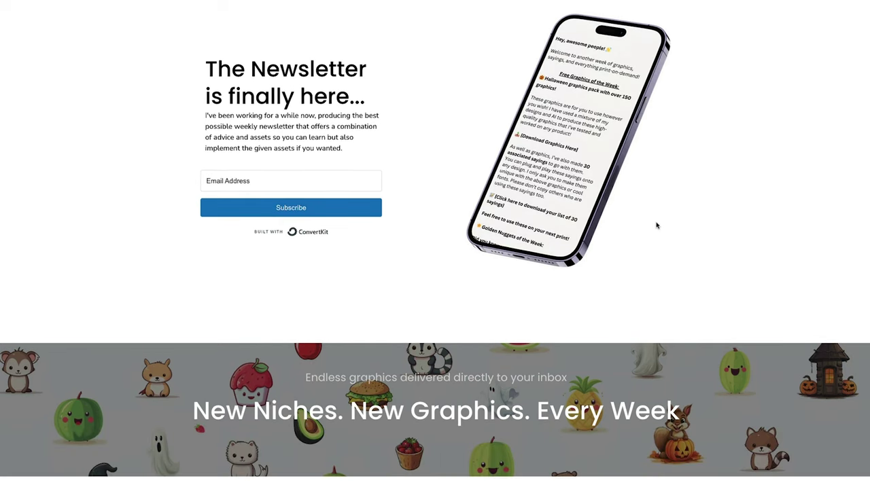
pyautogui.scroll(-2, 657, 226)
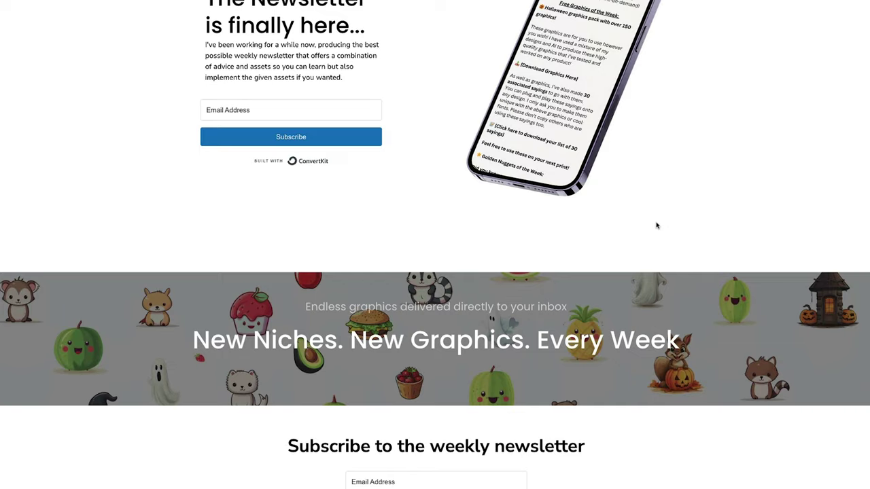
pyautogui.scroll(-4, 656, 226)
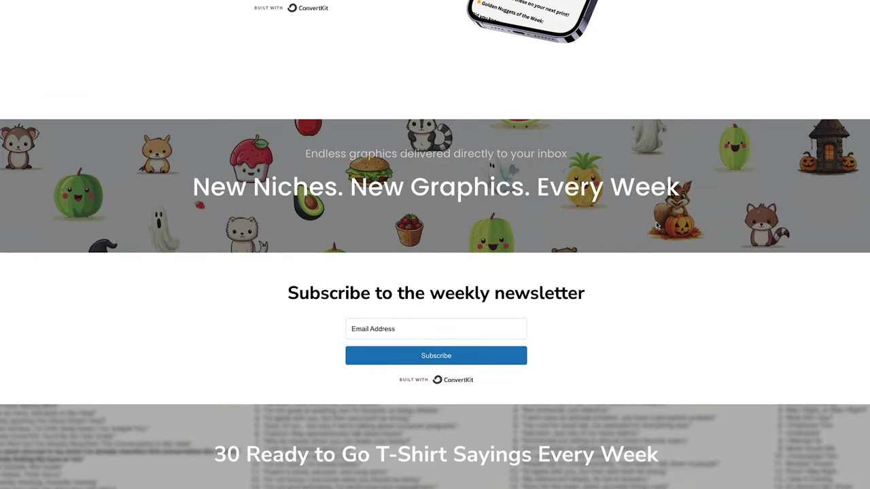
pyautogui.scroll(-4, 656, 226)
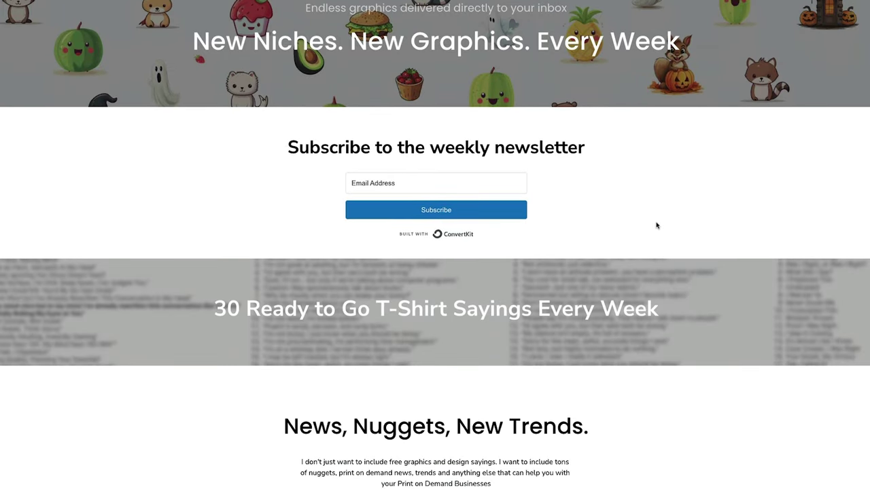
pyautogui.scroll(10, 656, 226)
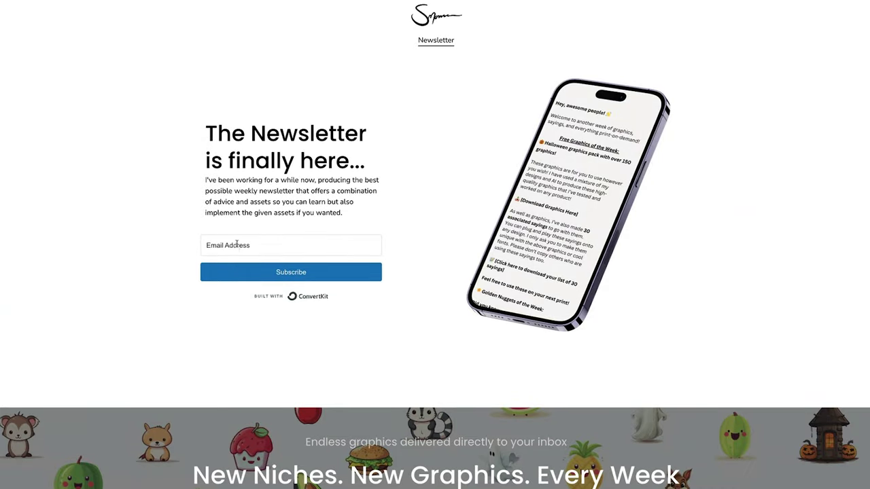